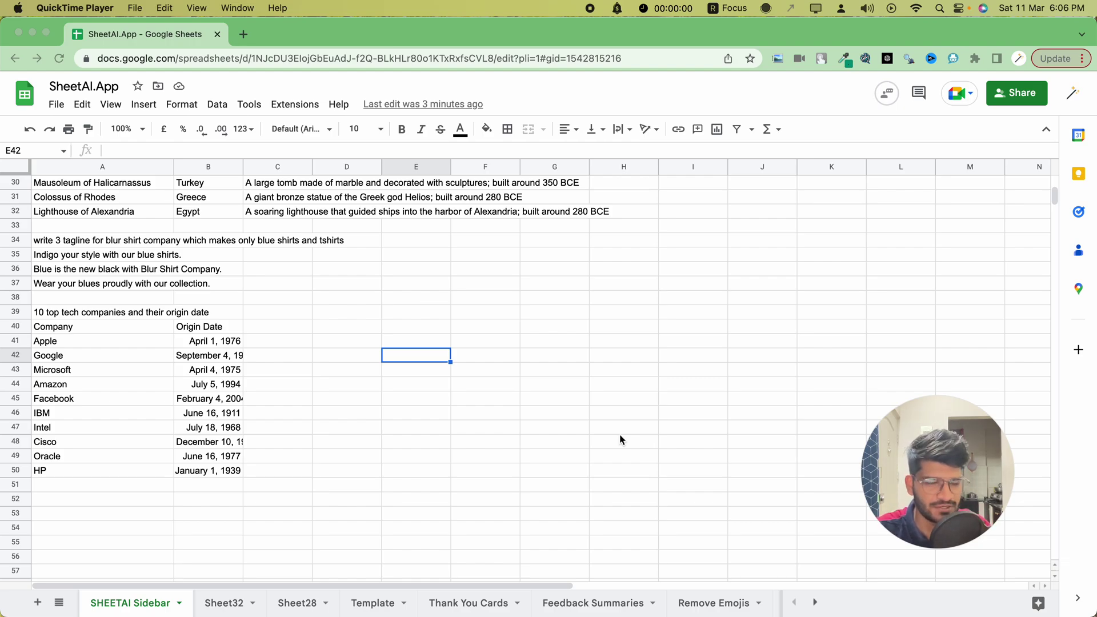
Step: Launch the SheetAI App add-on from Extensions so its sidebar opens beside the sheet
{"action": "left_click", "coordinate": [296, 114]}
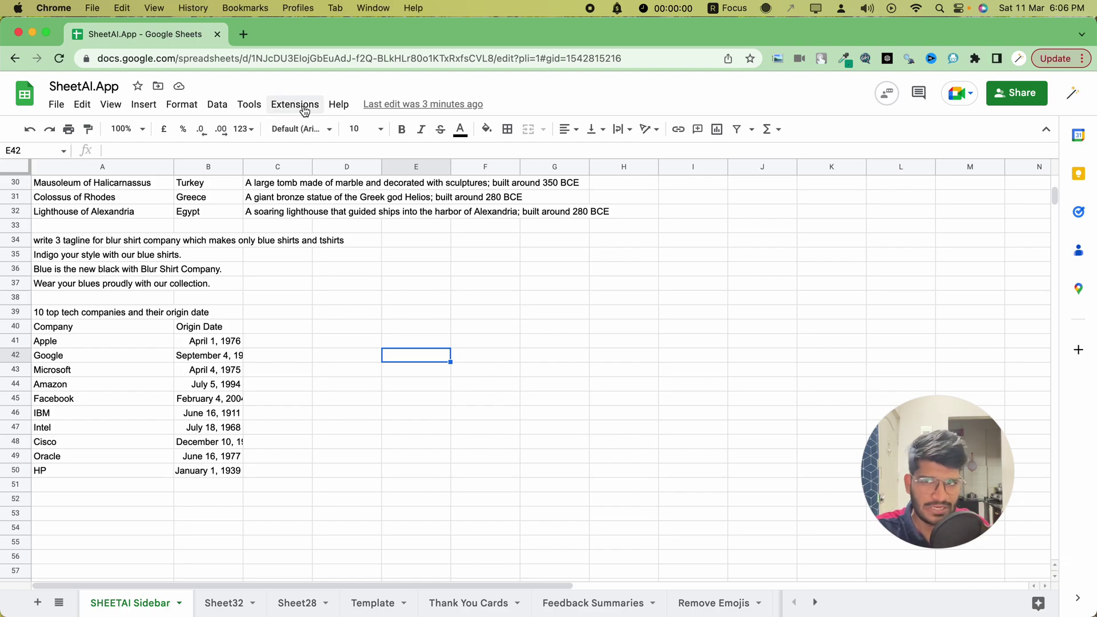
{"action": "left_click", "coordinate": [305, 108]}
{"action": "mouse_move", "coordinate": [320, 262]}
{"action": "left_click", "coordinate": [525, 275]}
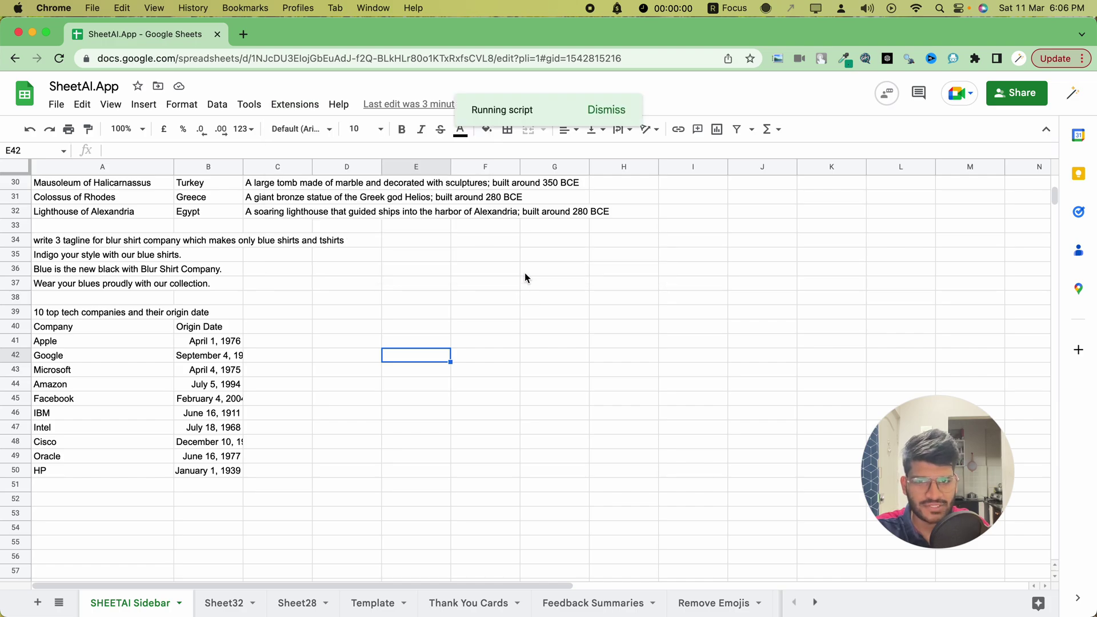
{"action": "left_click_drag", "start_coordinate": [877, 437], "coordinate": [851, 437]}
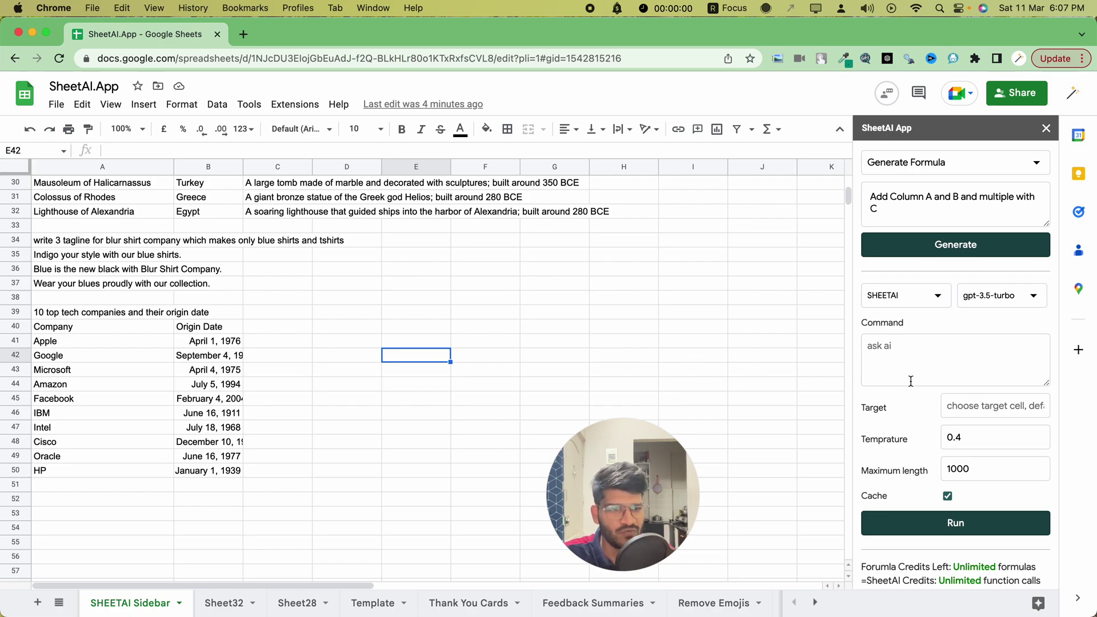
{"action": "scroll", "coordinate": [910, 381], "scroll_direction": "down", "scroll_amount": 2}
{"action": "left_click", "coordinate": [965, 254]}
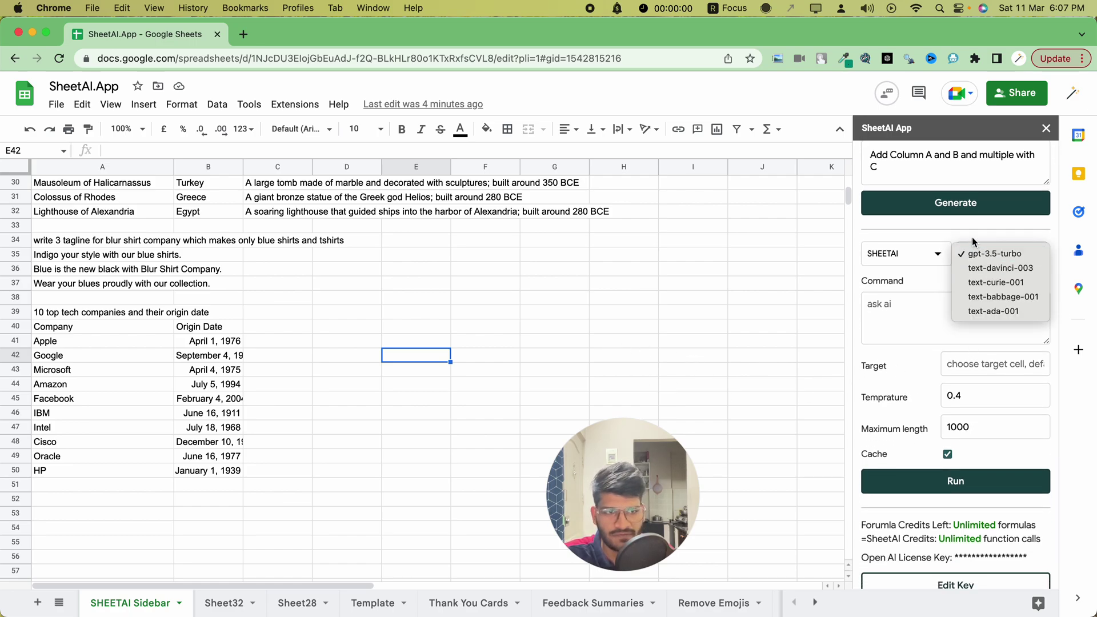
{"action": "left_click", "coordinate": [979, 253]}
{"action": "scroll", "coordinate": [978, 253], "scroll_direction": "up", "scroll_amount": 1}
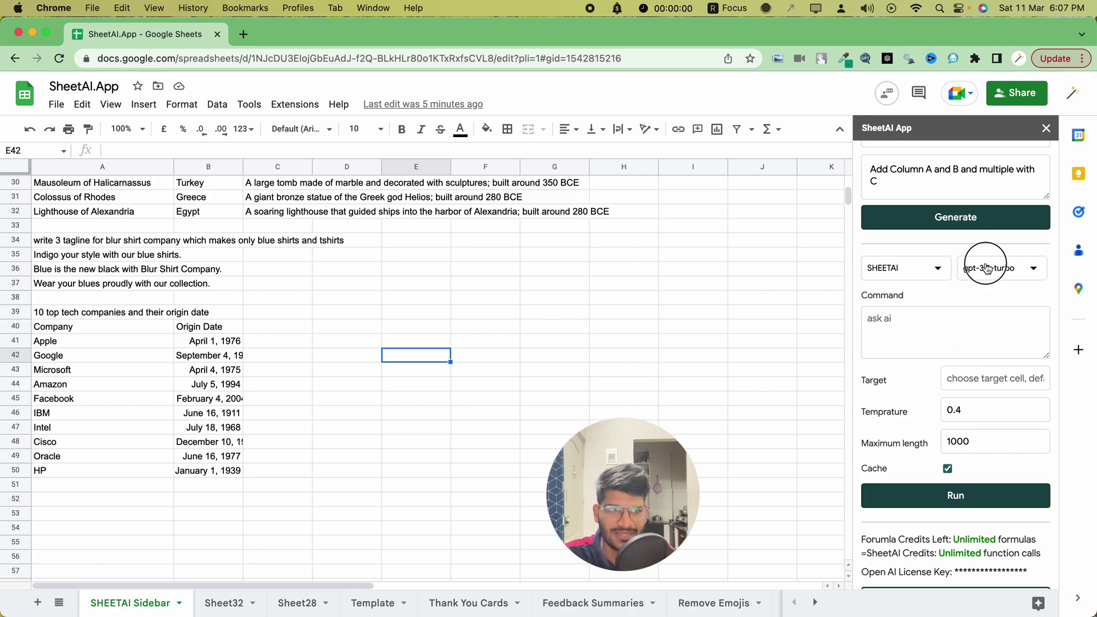
{"action": "left_click", "coordinate": [977, 275]}
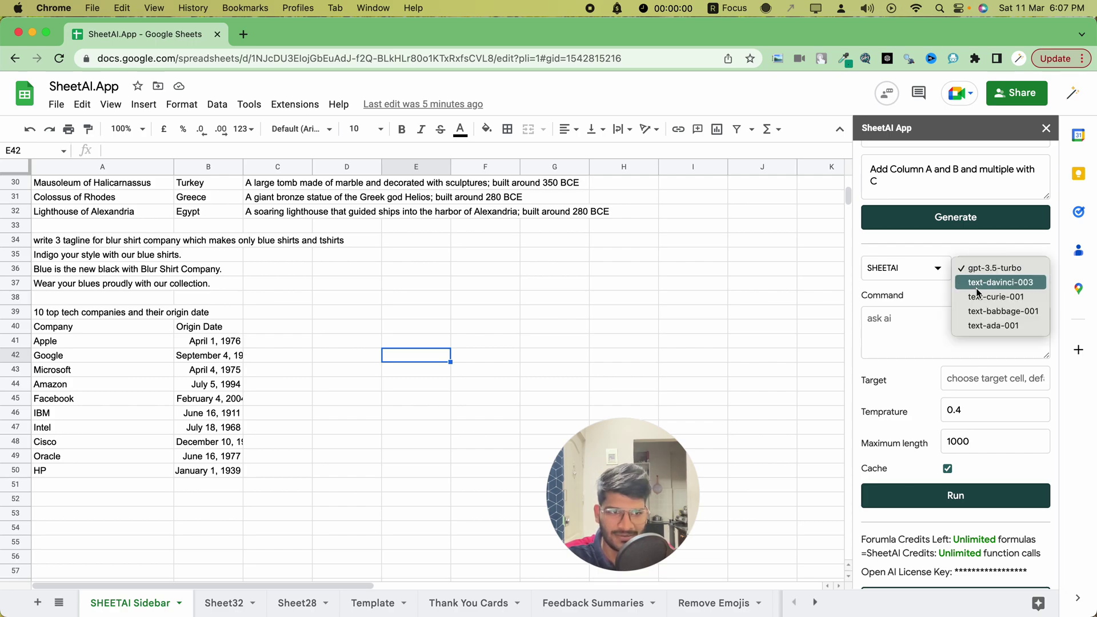
{"action": "left_click", "coordinate": [931, 288]}
{"action": "scroll", "coordinate": [979, 297], "scroll_direction": "up", "scroll_amount": 2}
{"action": "scroll", "coordinate": [966, 318], "scroll_direction": "down", "scroll_amount": 1}
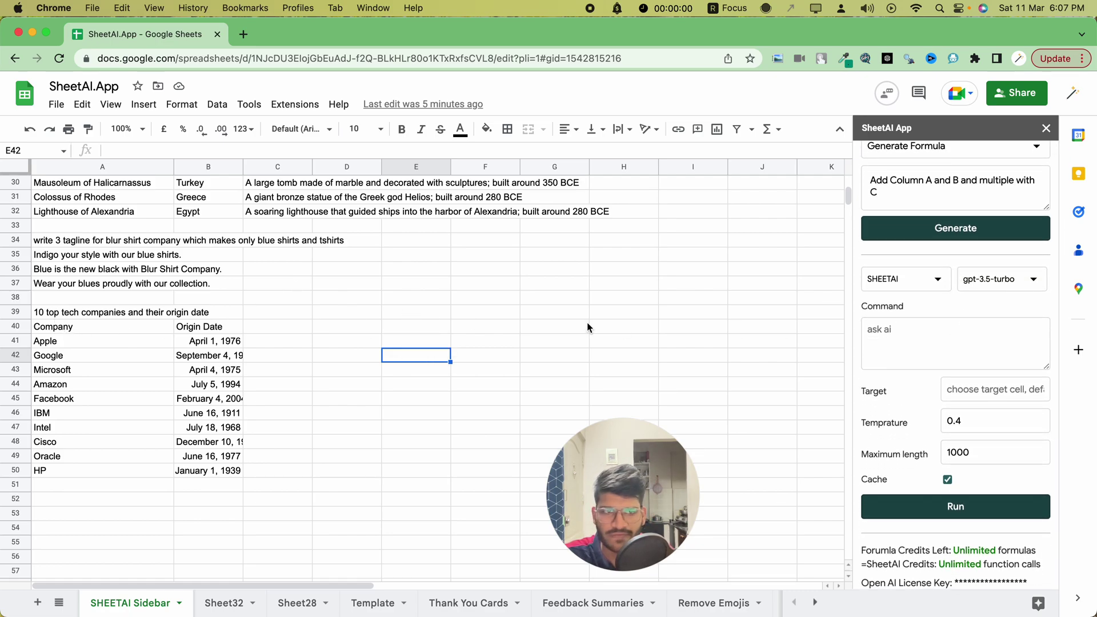
Step: Select cell E34 as the destination for the tagline
{"action": "left_click", "coordinate": [913, 338]}
{"action": "left_click", "coordinate": [399, 310]}
{"action": "scroll", "coordinate": [354, 317], "scroll_direction": "up", "scroll_amount": 1}
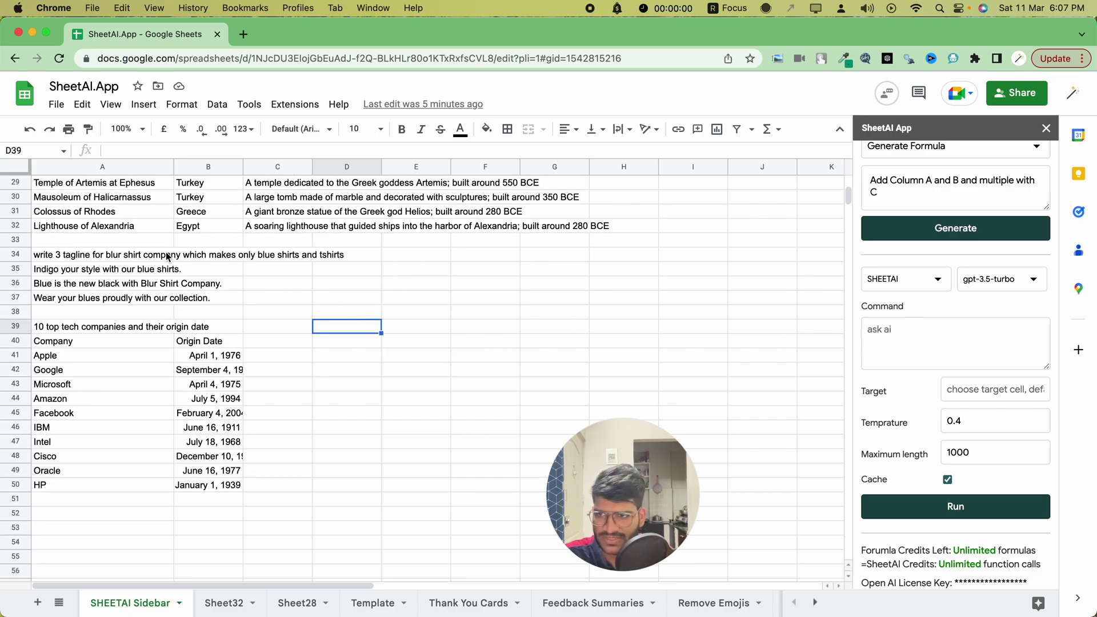
{"action": "left_click", "coordinate": [424, 257]}
Step: Enter a command for a tagline for a company making only red shirts and tshirts, and run it
{"action": "left_click", "coordinate": [886, 337]}
{"action": "type", "text": "write a ta"}
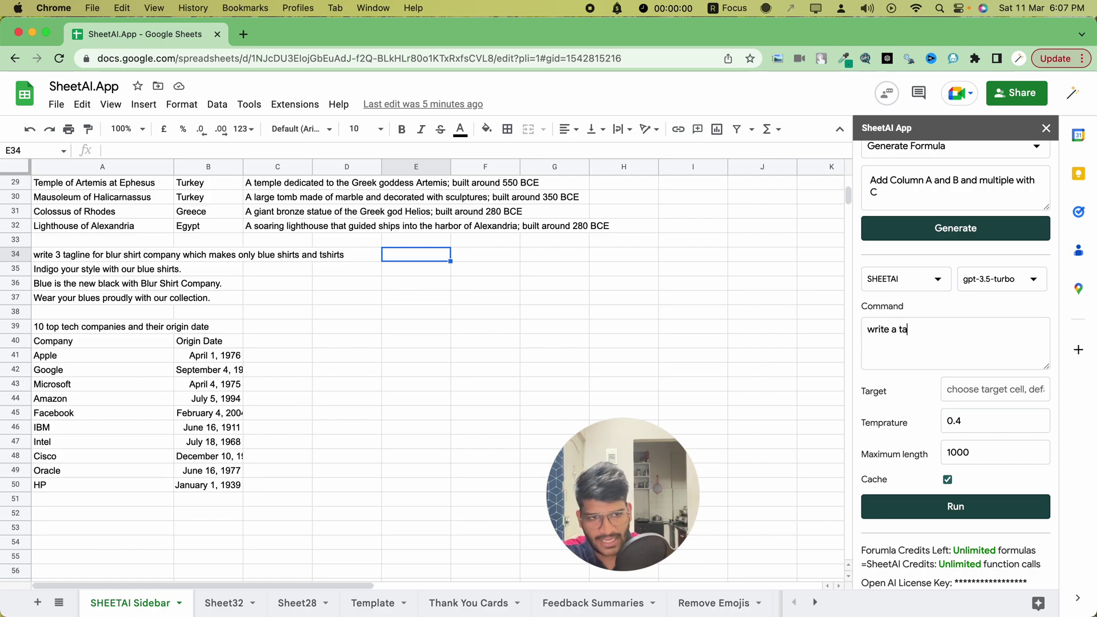
{"action": "type", "text": "gline for a compan"}
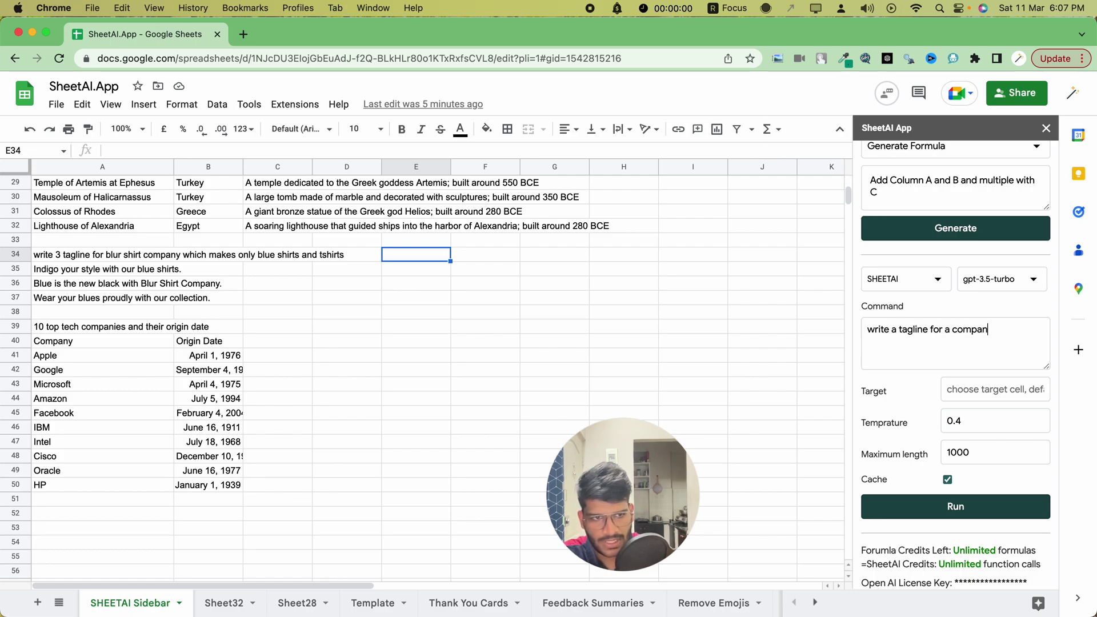
{"action": "type", "text": "y which creat"}
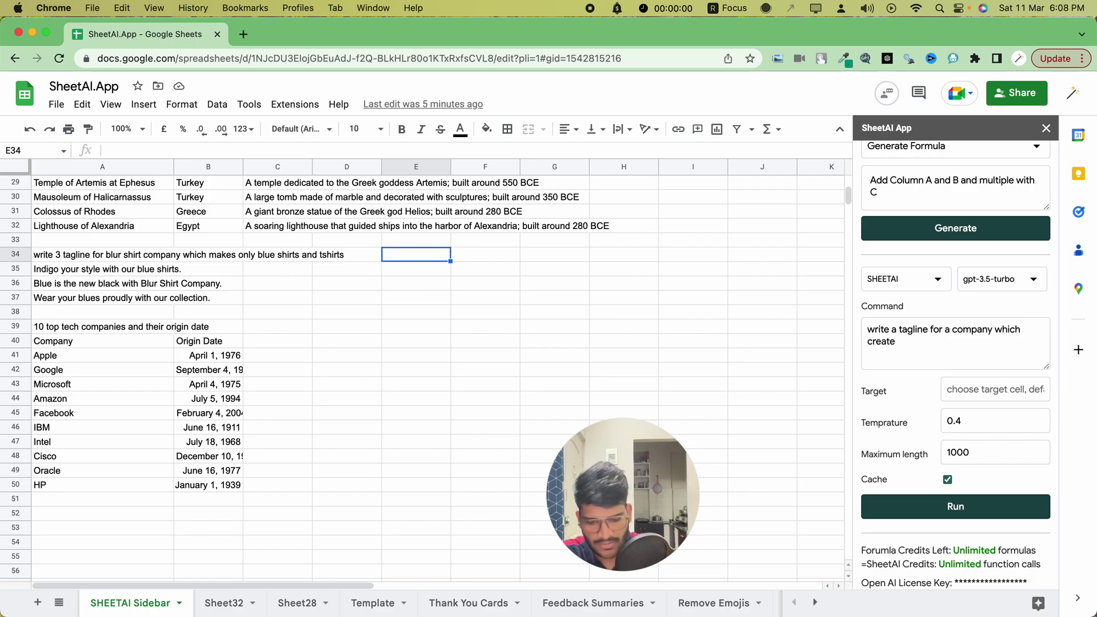
{"action": "type", "text": "e"}
{"action": "key", "text": "BackSpace"}
{"action": "key", "text": "BackSpace"}
{"action": "key", "text": "BackSpace"}
{"action": "key", "text": "BackSpace"}
{"action": "key", "text": "BackSpace"}
{"action": "key", "text": "BackSpace"}
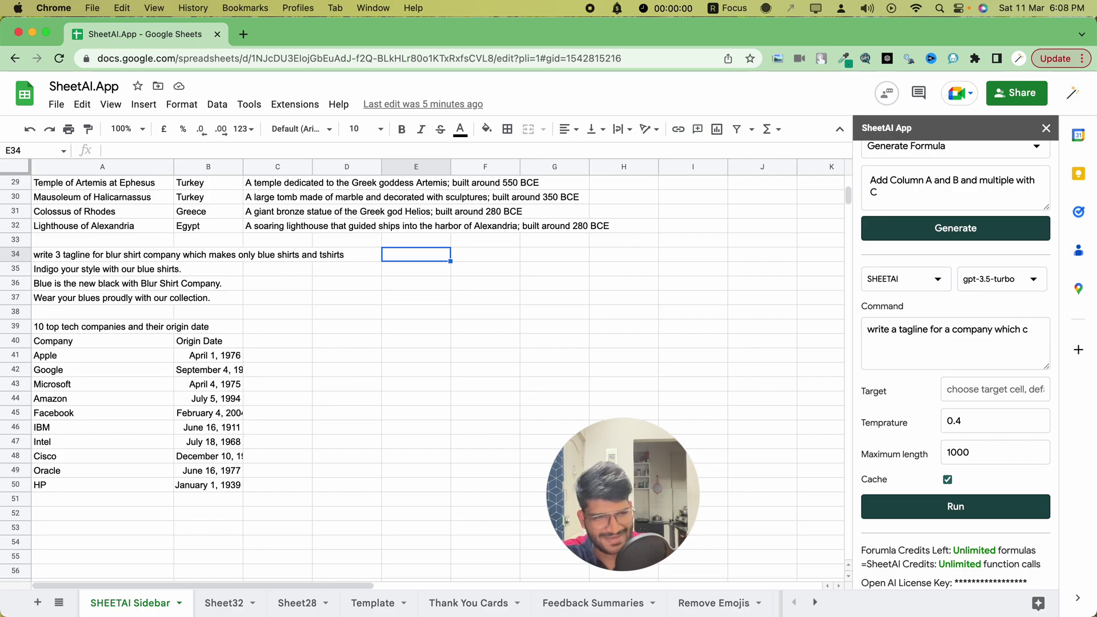
{"action": "type", "text": "make red shirts only"}
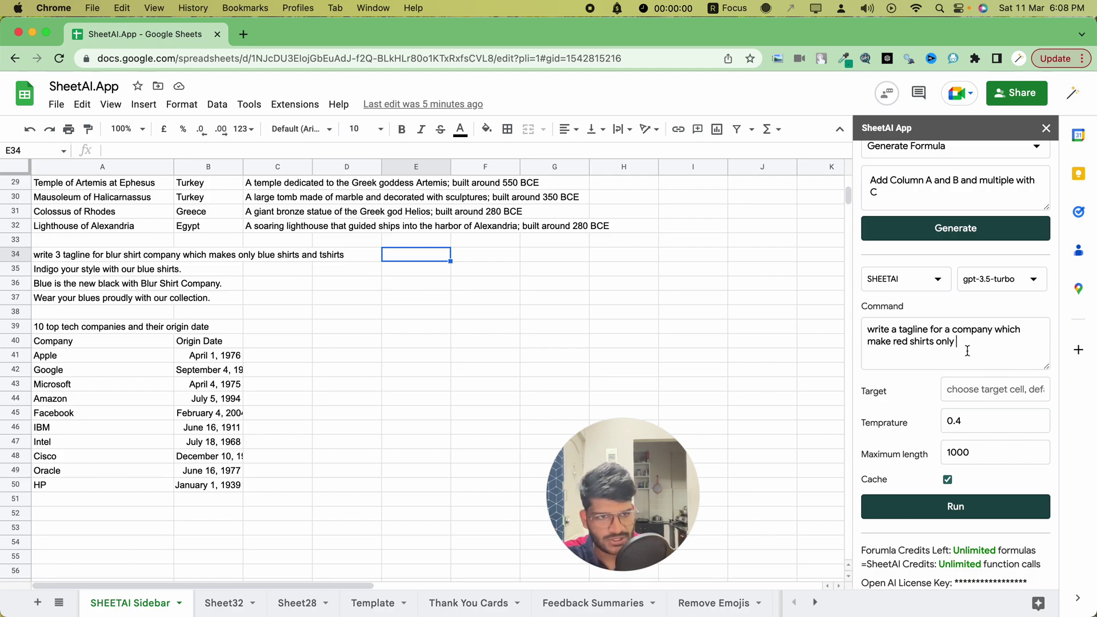
{"action": "left_click", "coordinate": [933, 341]}
{"action": "type", "text": "and tshirts"}
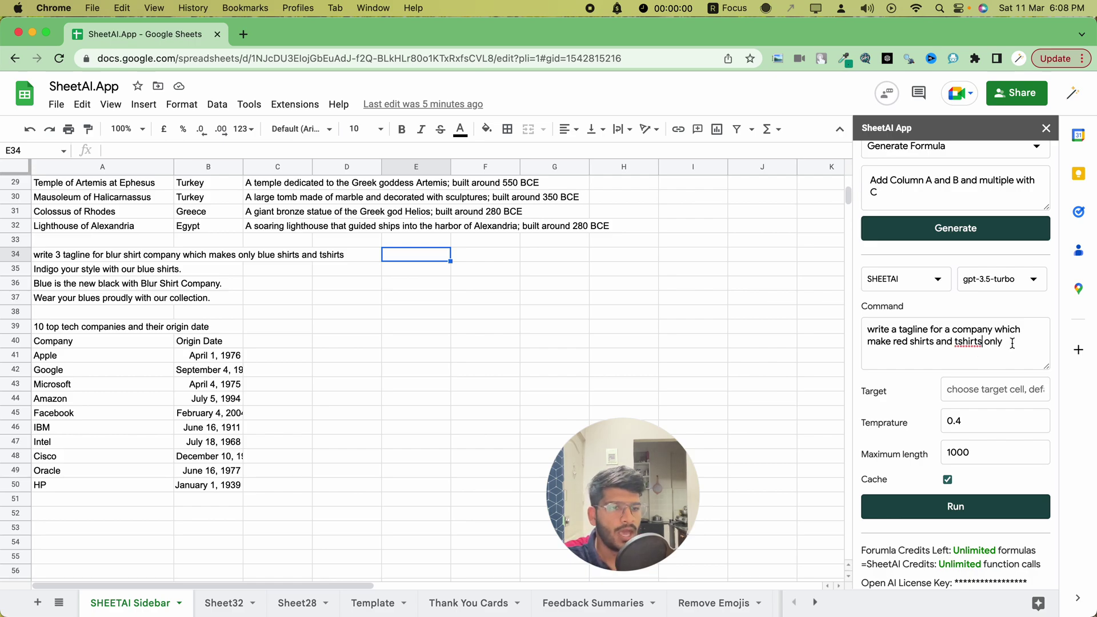
{"action": "left_click", "coordinate": [986, 384]}
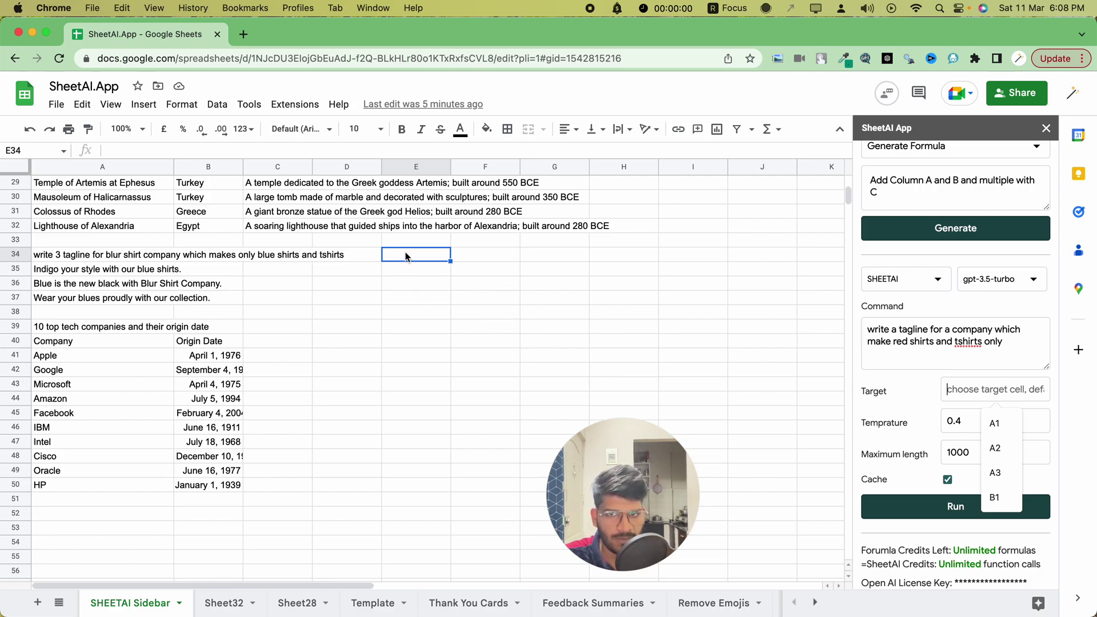
{"action": "left_click", "coordinate": [916, 370]}
{"action": "left_click", "coordinate": [985, 513]}
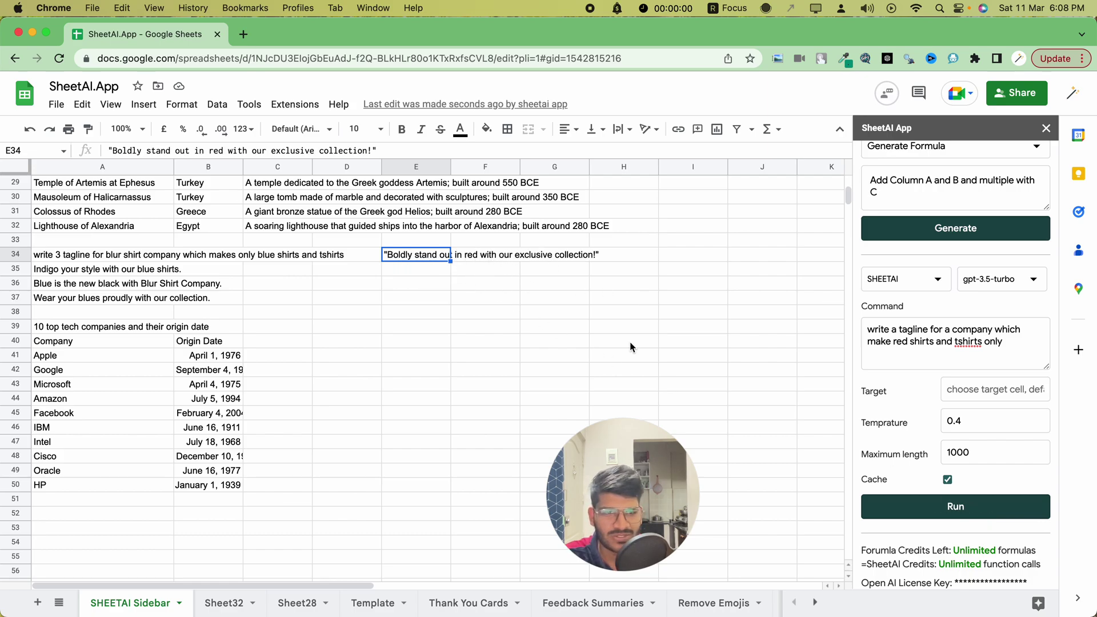
Step: Switch to SHEETAI_LIST, change the command to request 4 taglines, and run it from E36
{"action": "left_click", "coordinate": [895, 278]}
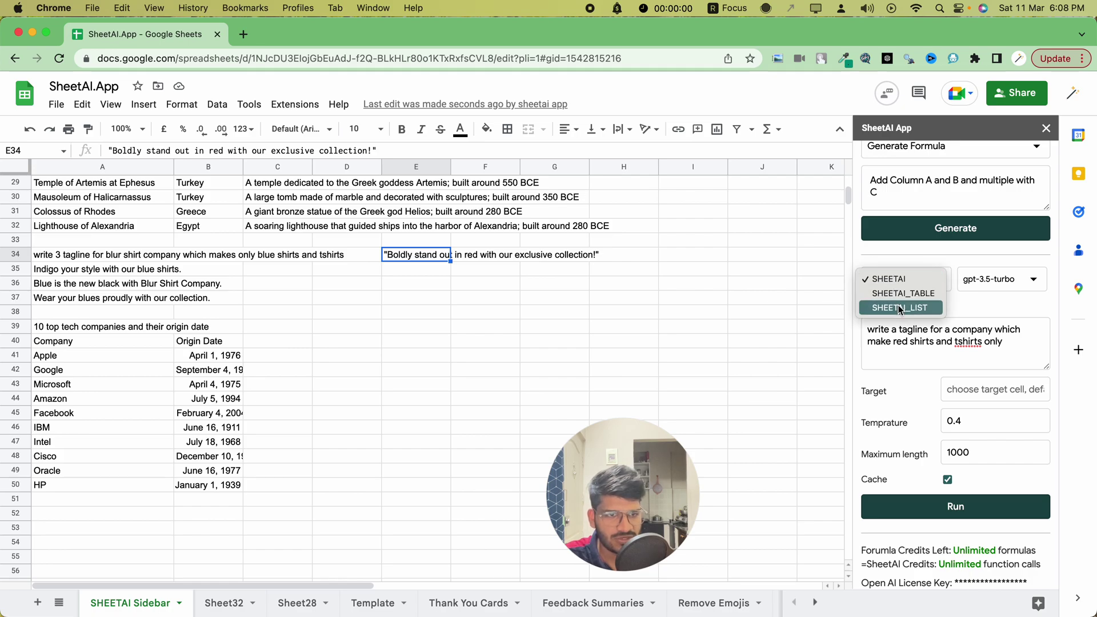
{"action": "left_click", "coordinate": [903, 307]}
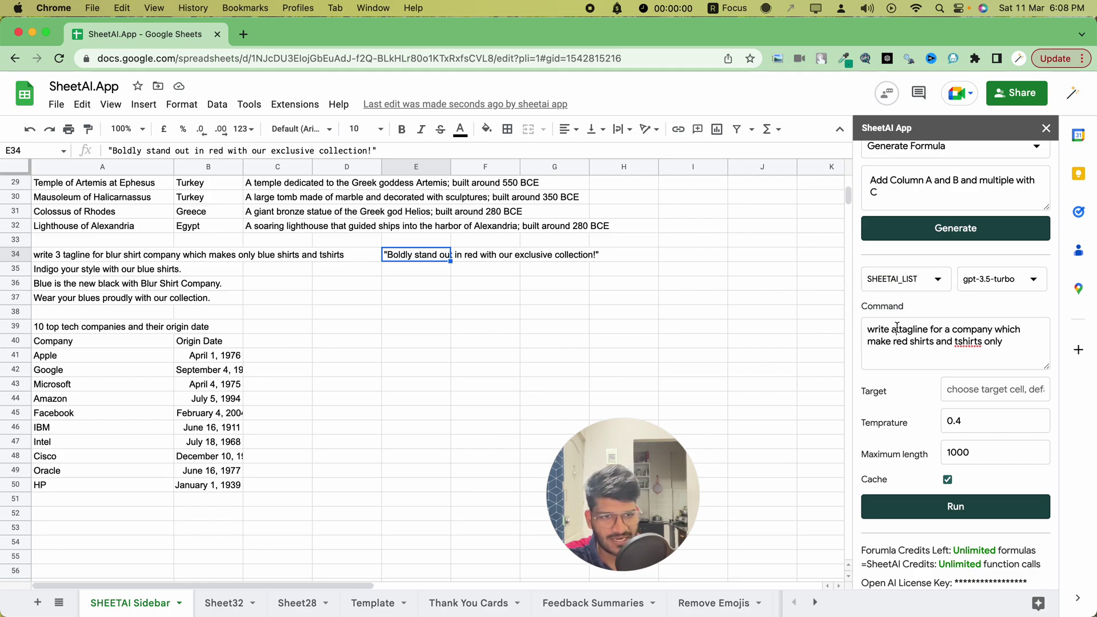
{"action": "double_click", "coordinate": [894, 329]}
{"action": "type", "text": "4"}
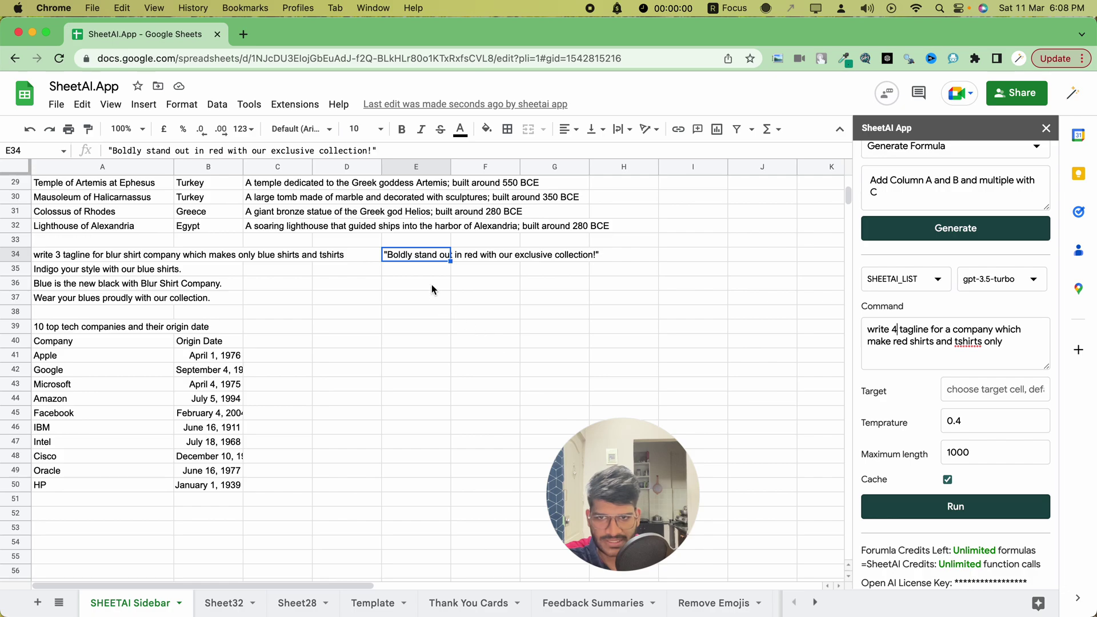
{"action": "left_click", "coordinate": [431, 285]}
{"action": "left_click", "coordinate": [923, 514]}
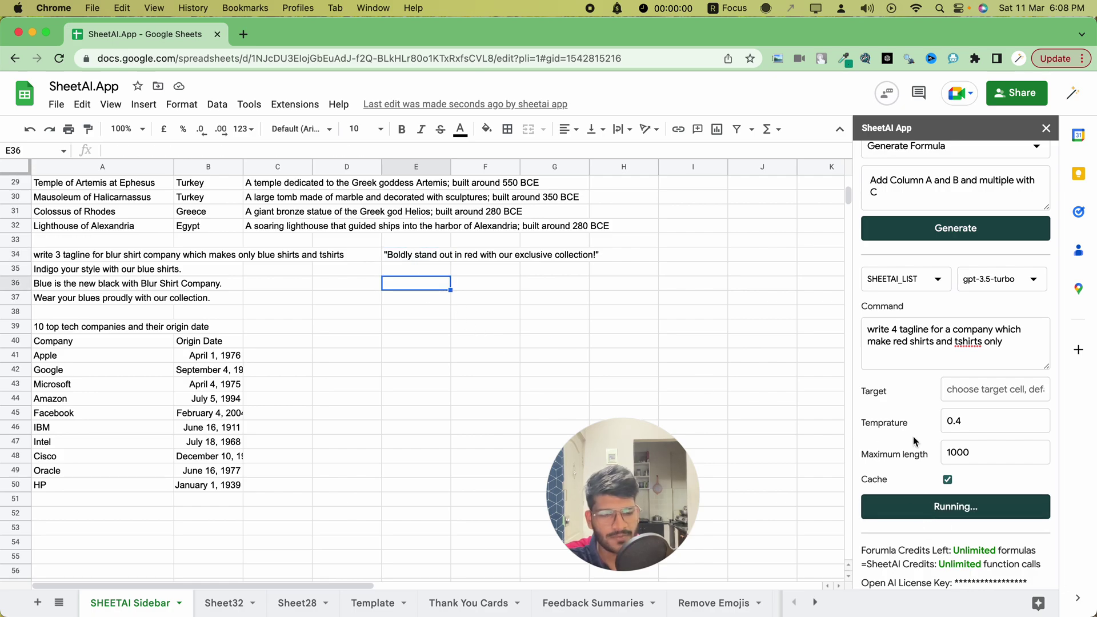
{"action": "scroll", "coordinate": [913, 437], "scroll_direction": "up", "scroll_amount": 1}
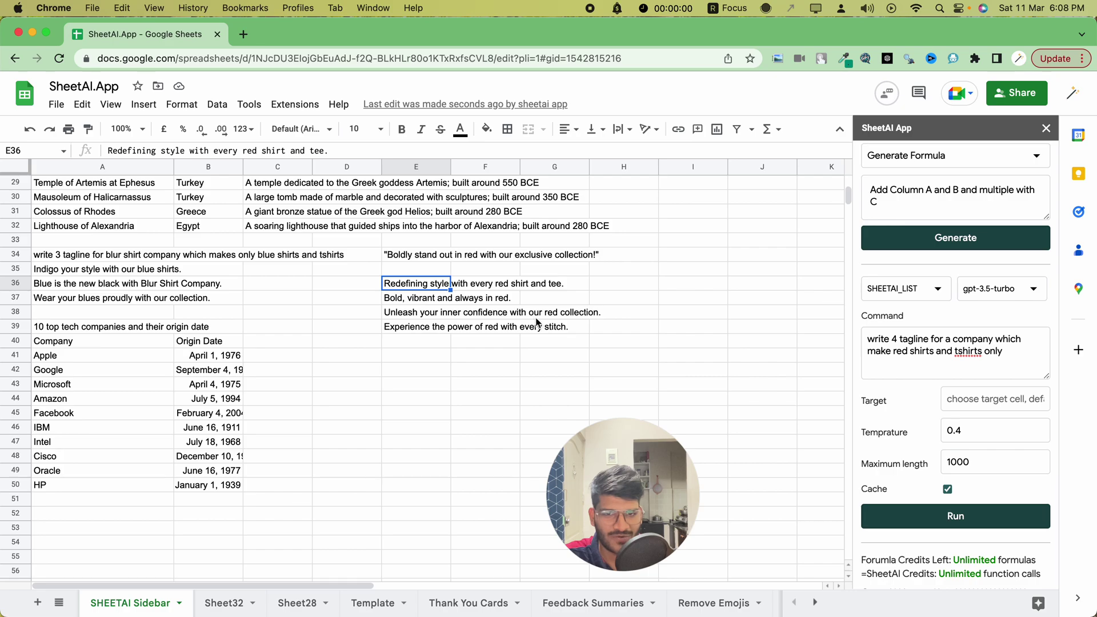
Step: From E41, raise the temperature to 1 and generate four more red-shirt taglines
{"action": "left_click", "coordinate": [420, 357]}
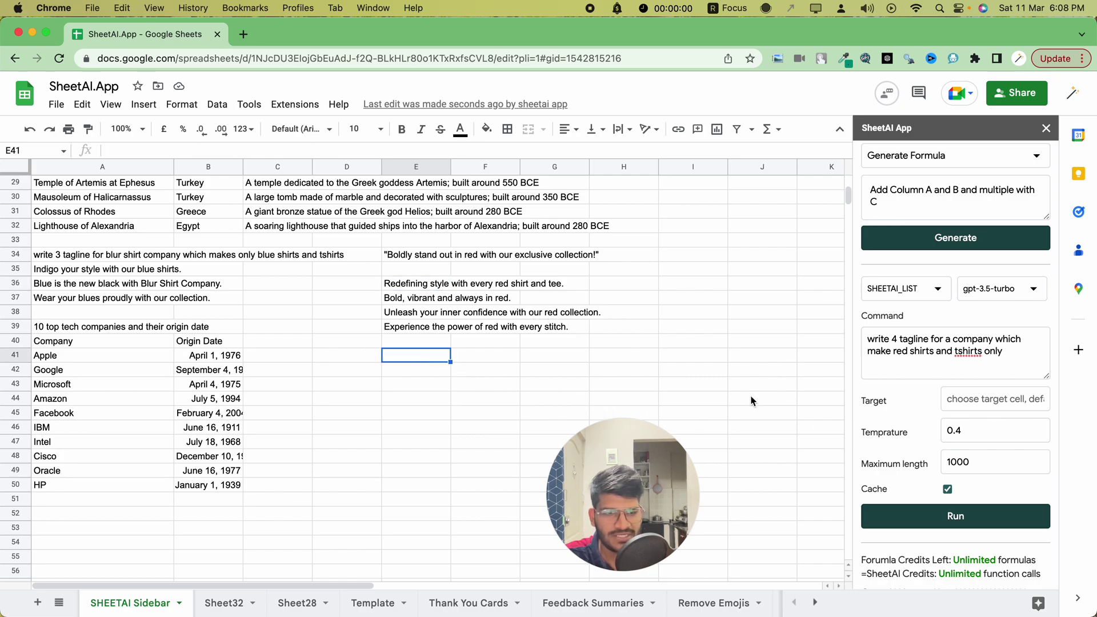
{"action": "left_click", "coordinate": [1022, 431]}
{"action": "left_click", "coordinate": [1038, 427]}
{"action": "left_click", "coordinate": [1038, 427]}
{"action": "left_click", "coordinate": [1038, 428]}
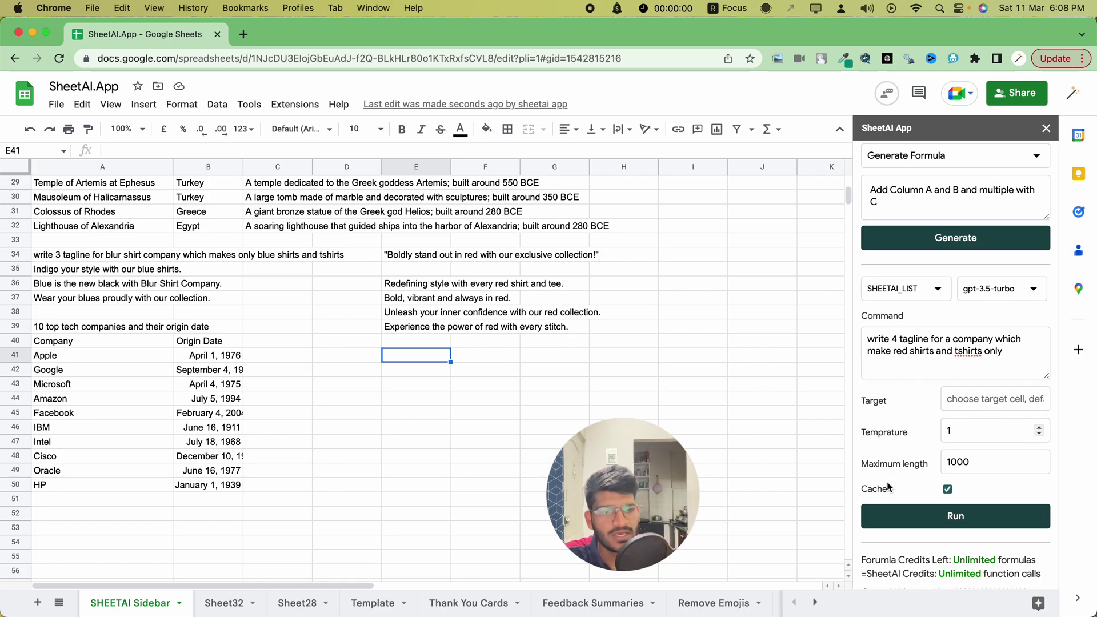
{"action": "left_click", "coordinate": [931, 517]}
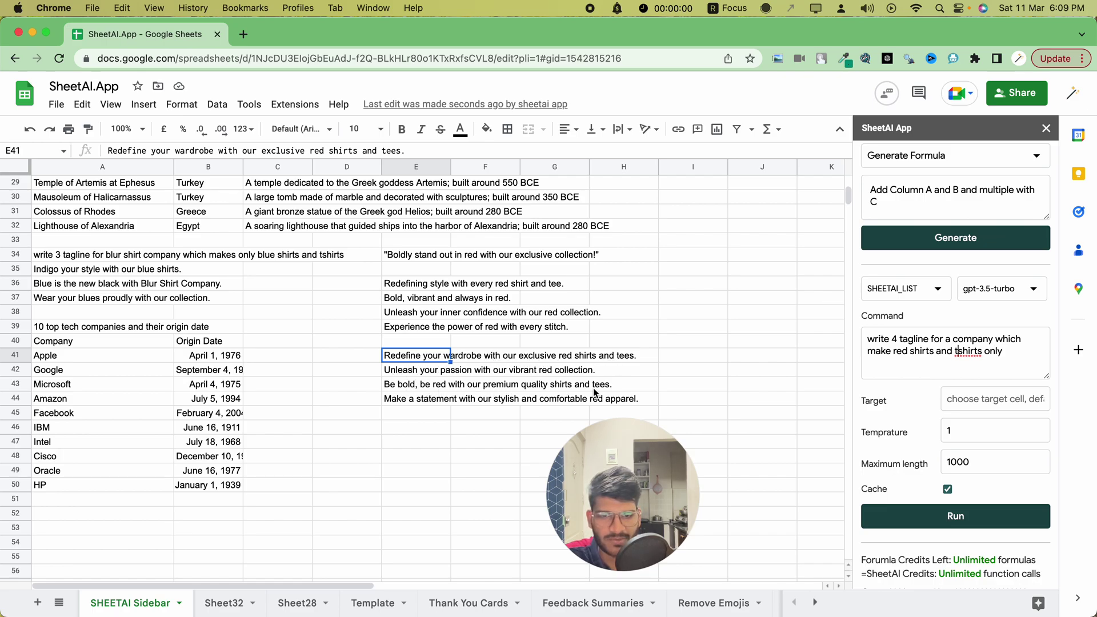
{"action": "left_click", "coordinate": [765, 342]}
{"action": "scroll", "coordinate": [410, 438], "scroll_direction": "down", "scroll_amount": 1}
Step: Select E46, switch the output mode to SHEETAI_TABLE, and clear the old command
{"action": "left_click", "coordinate": [419, 401]}
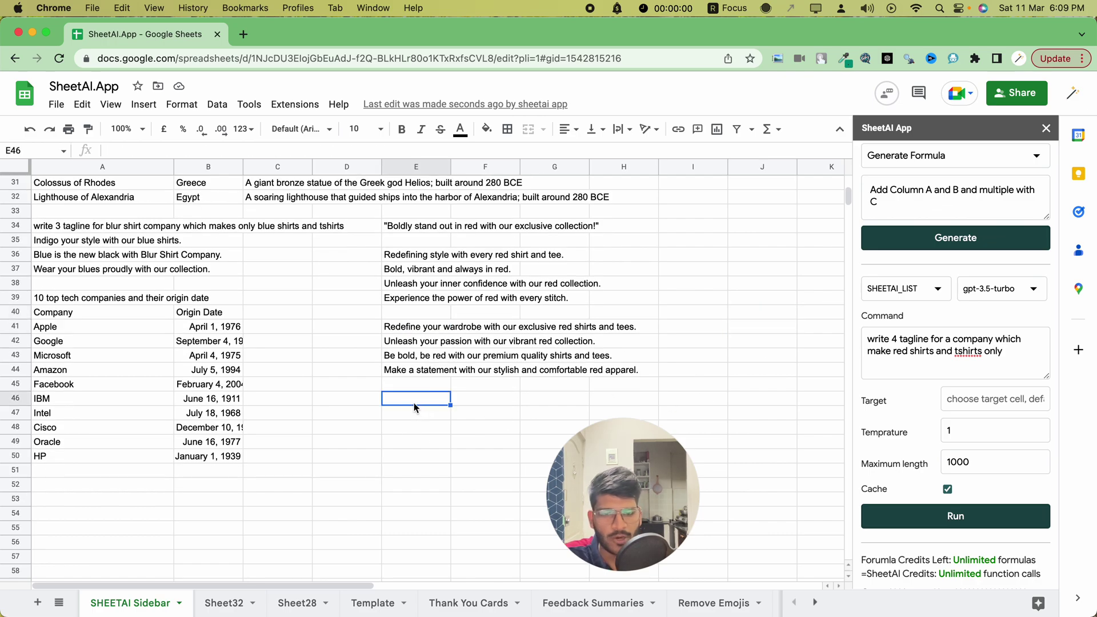
{"action": "left_click", "coordinate": [907, 291]}
{"action": "left_click", "coordinate": [910, 278]}
{"action": "left_click_drag", "start_coordinate": [1028, 350], "coordinate": [843, 329]}
{"action": "type", "text": "cre"}
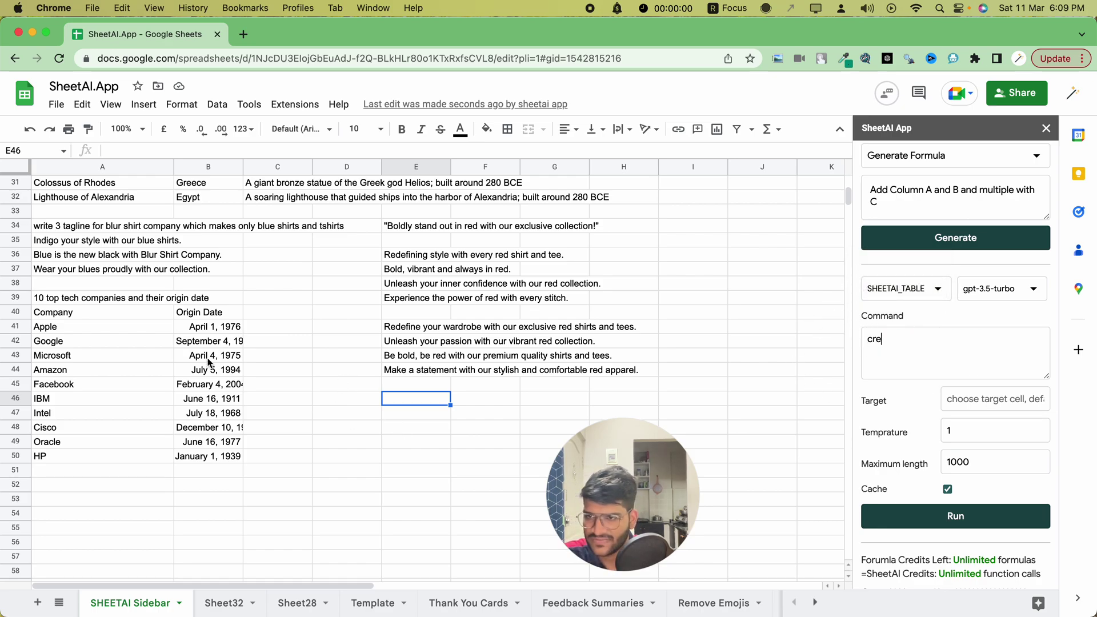
{"action": "left_click_drag", "start_coordinate": [937, 341], "coordinate": [800, 343]}
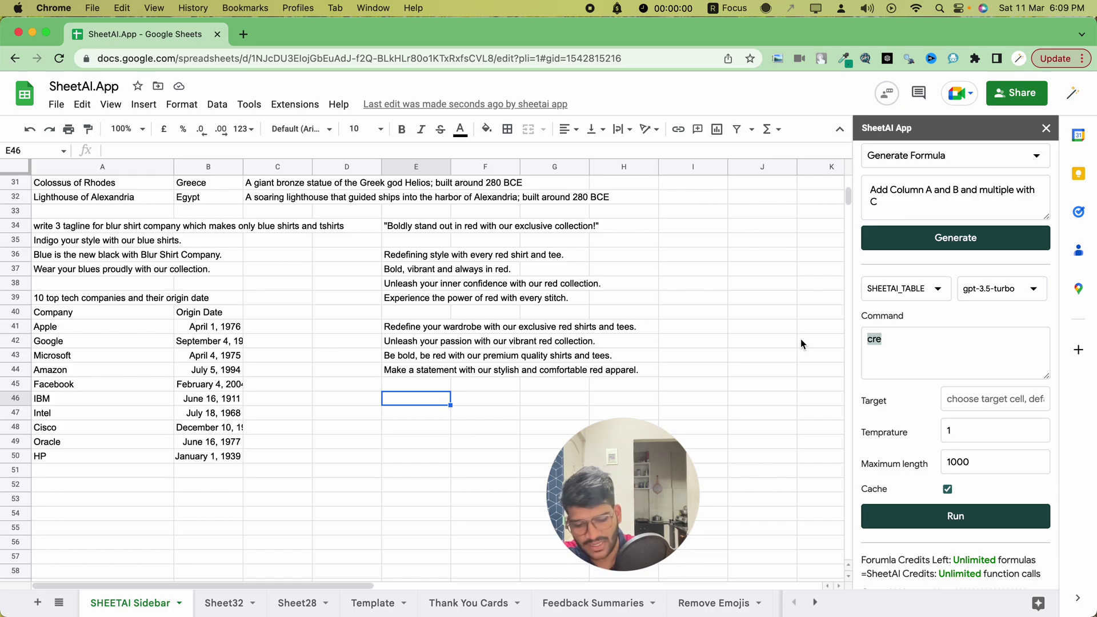
{"action": "key", "text": "BackSpace"}
{"action": "key", "text": "BackSpace"}
{"action": "key", "text": "BackSpace"}
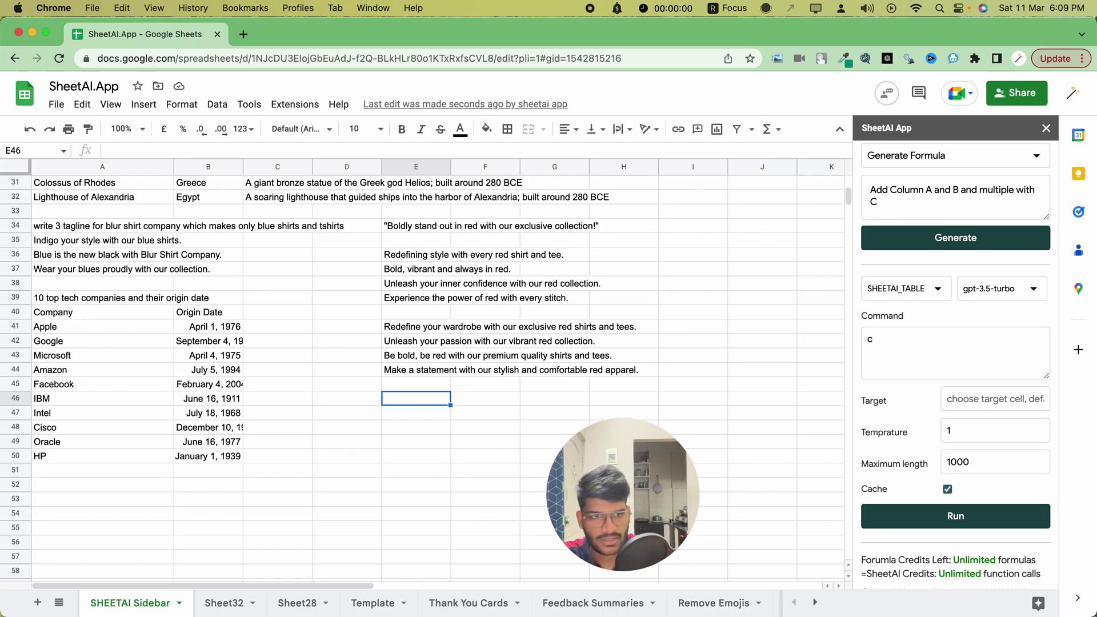
Step: Type 'top 10 tech companies with their origin date, founder name, and their products short description'
{"action": "type", "text": "top "}
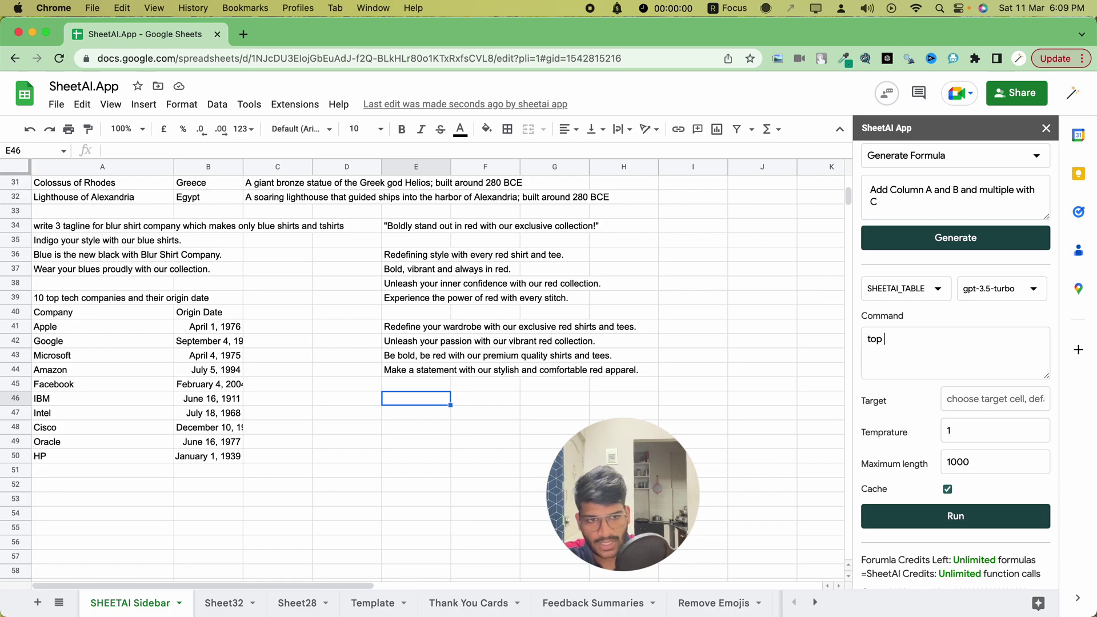
{"action": "type", "text": "10 tech companises"}
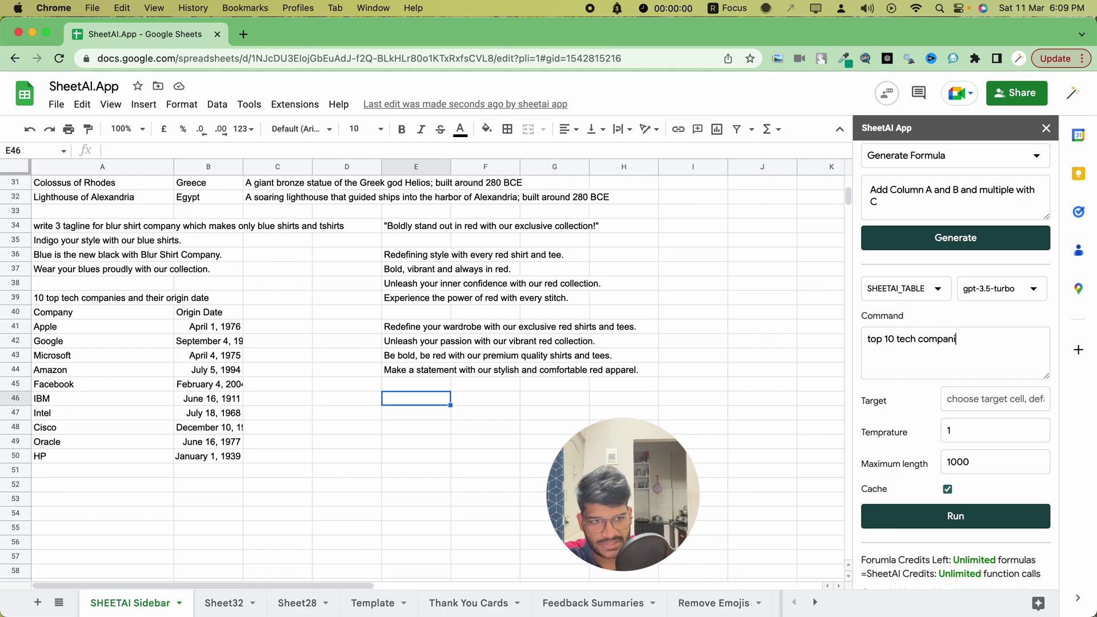
{"action": "key", "text": "BackSpace"}
{"action": "key", "text": "BackSpace"}
{"action": "key", "text": "BackSpace"}
{"action": "key", "text": "BackSpace"}
{"action": "key", "text": "BackSpace"}
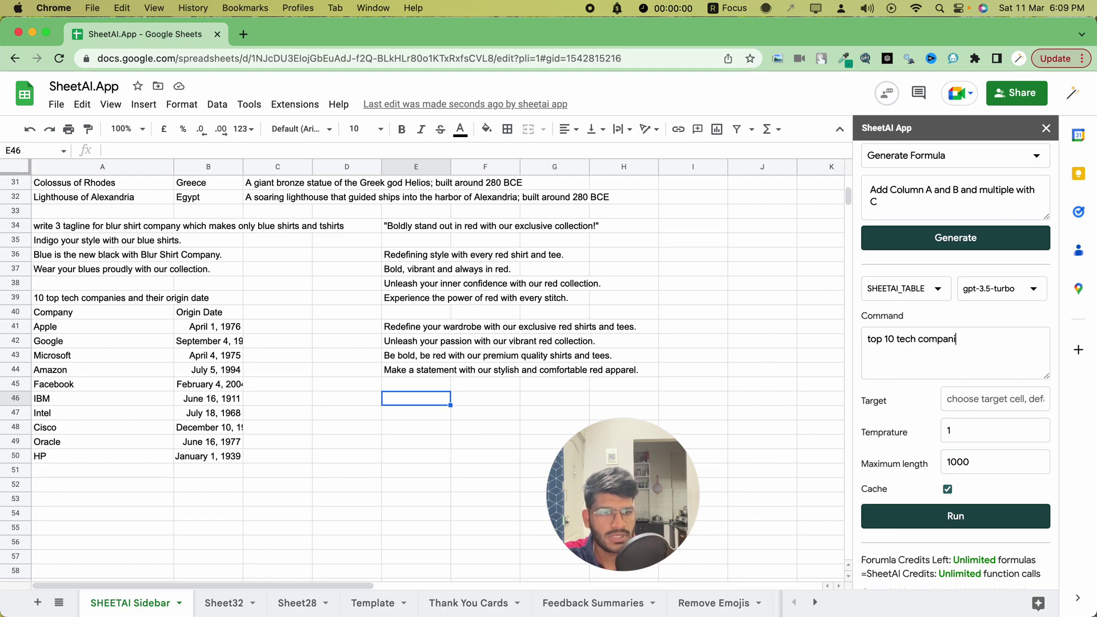
{"action": "type", "text": "es"}
{"action": "key", "text": "BackSpace"}
{"action": "key", "text": "BackSpace"}
{"action": "type", "text": "ies "}
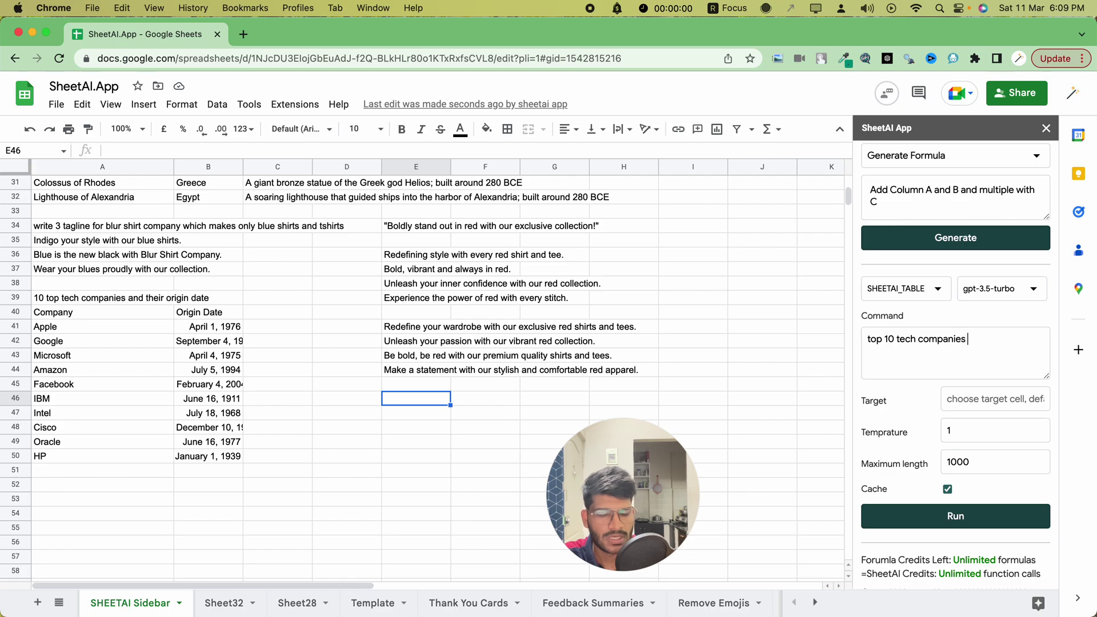
{"action": "type", "text": "with their oridin"}
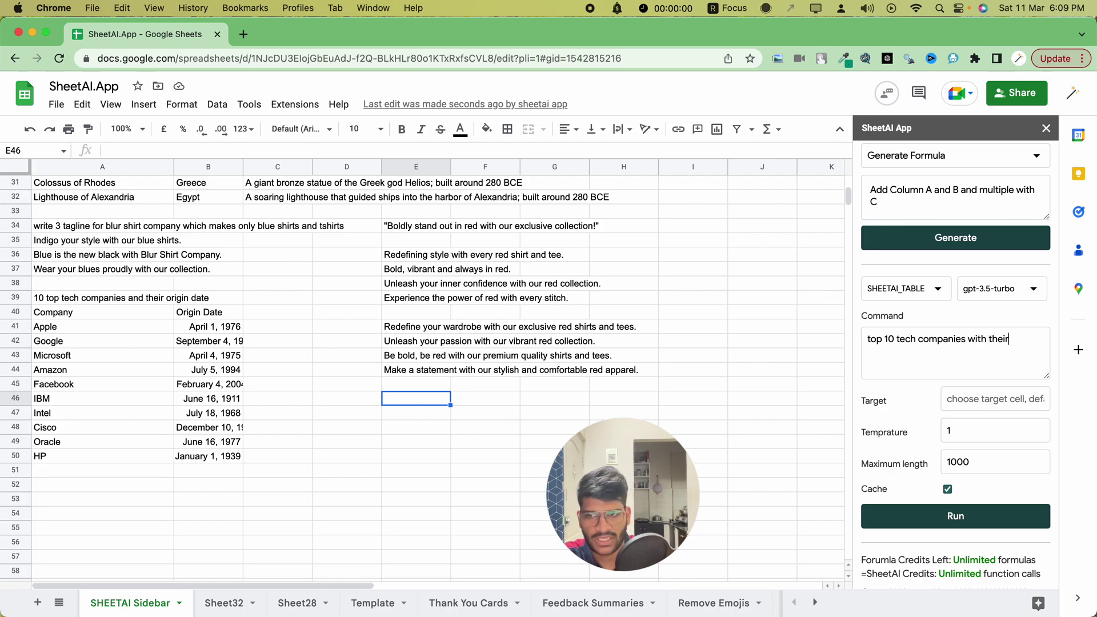
{"action": "key", "text": "BackSpace"}
{"action": "key", "text": "BackSpace"}
{"action": "key", "text": "BackSpace"}
{"action": "type", "text": "gin date, founder"}
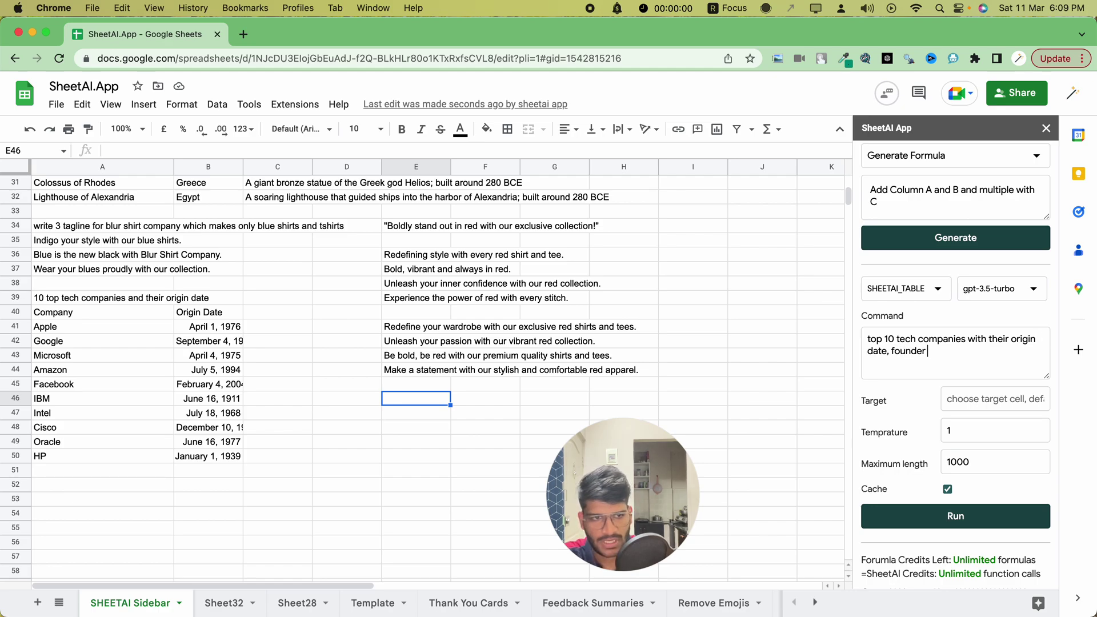
{"action": "type", "text": " name,"}
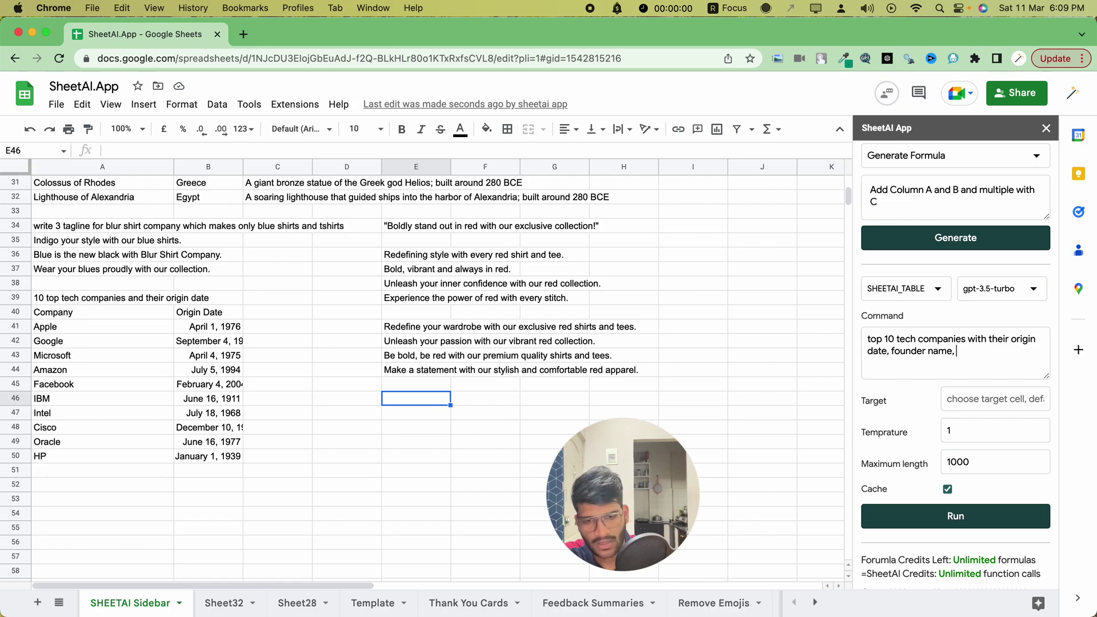
{"action": "type", "text": " and t"}
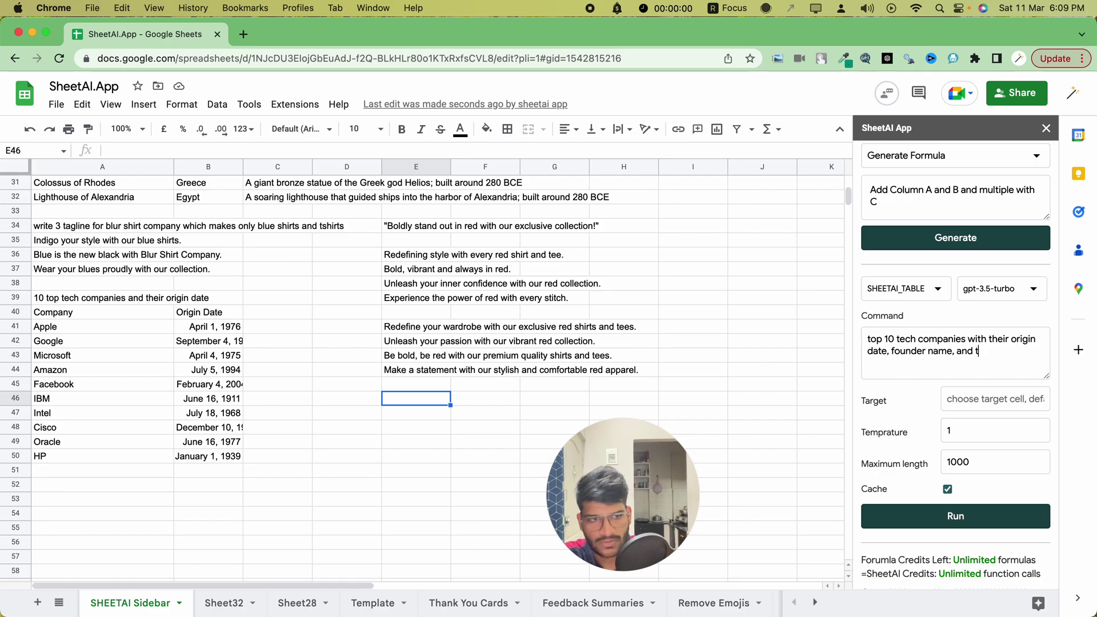
{"action": "type", "text": "eir products"}
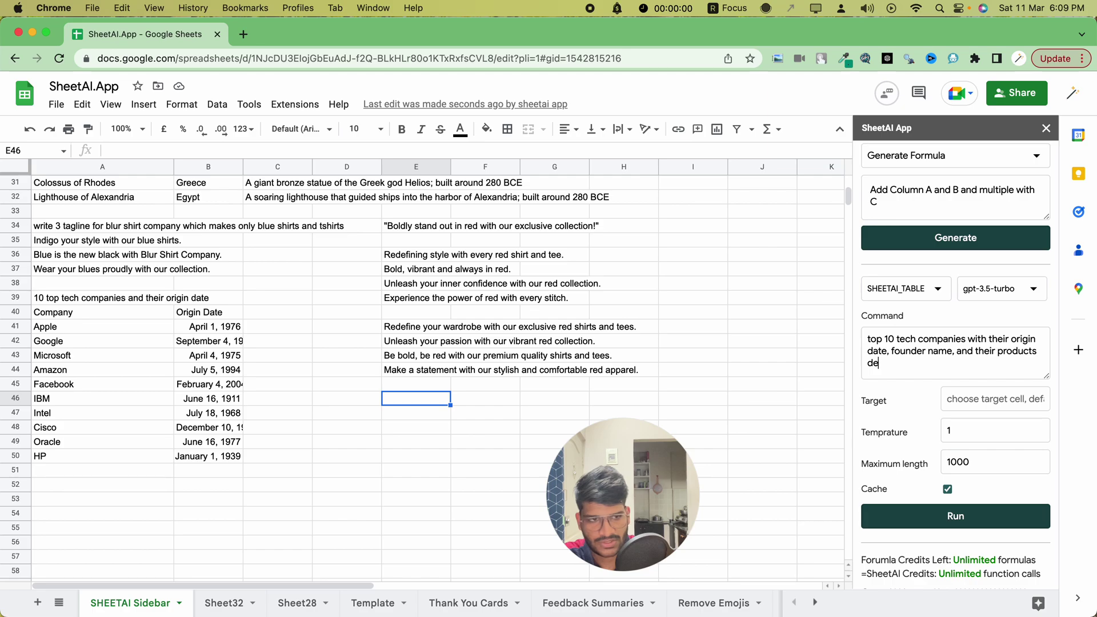
{"action": "type", "text": " short"}
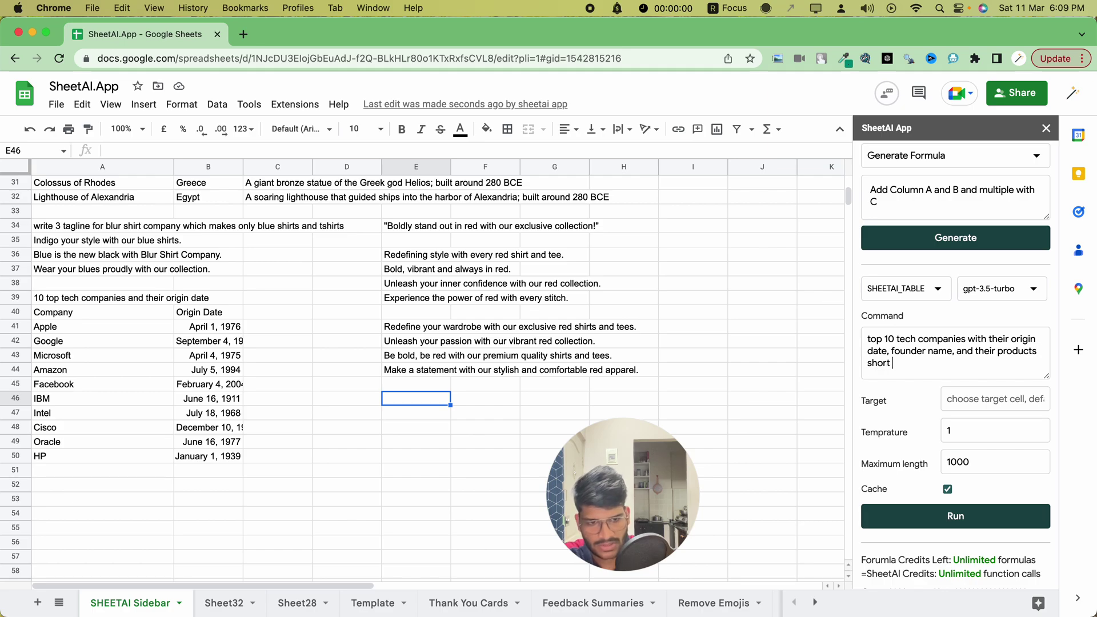
{"action": "type", "text": " descript"}
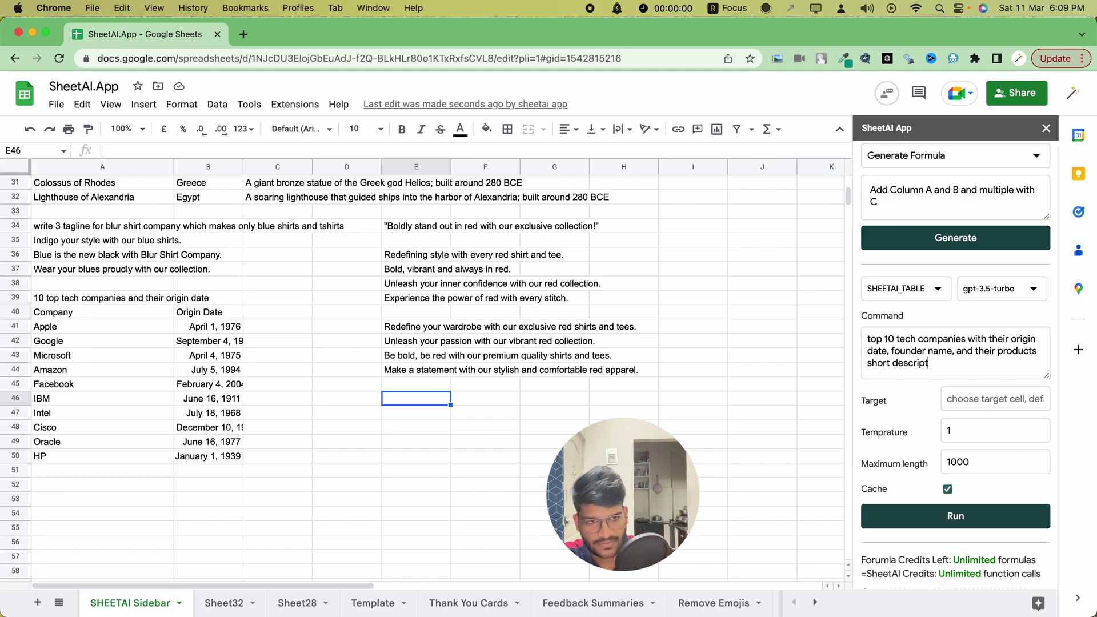
{"action": "type", "text": "ion"}
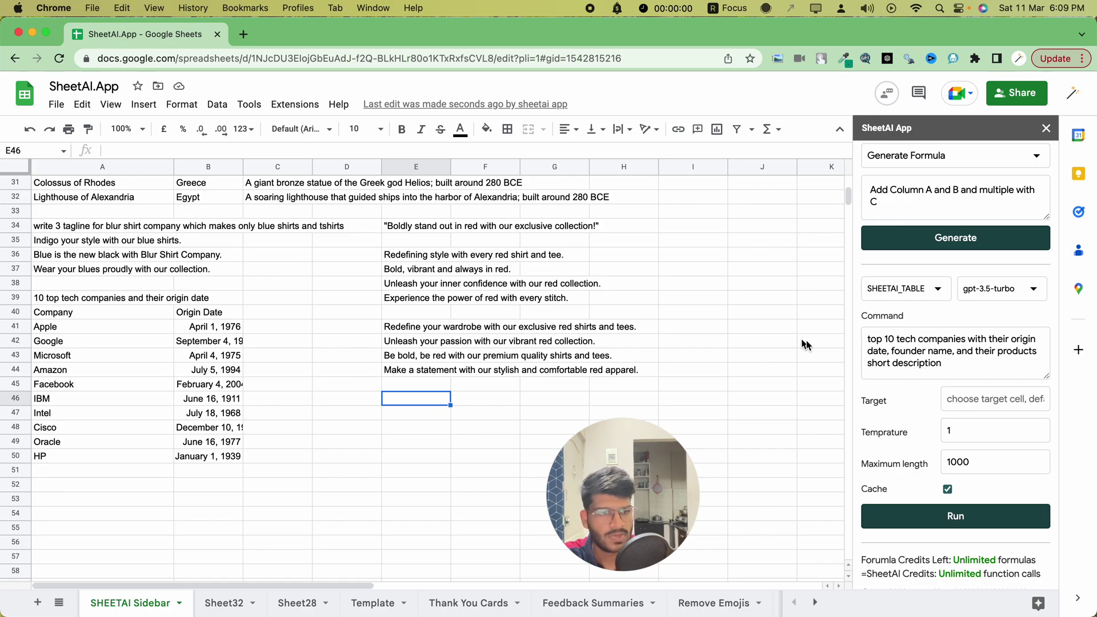
Step: Reword the request to end with 'short description of their products' and run it, hitting a ScriptError
{"action": "left_click_drag", "start_coordinate": [943, 364], "coordinate": [1037, 351]}
{"action": "left_click", "coordinate": [975, 350]}
{"action": "key", "text": "BackSpace"}
{"action": "left_click", "coordinate": [1018, 352]}
{"action": "left_click", "coordinate": [957, 359]}
{"action": "type", "text": "of their products"}
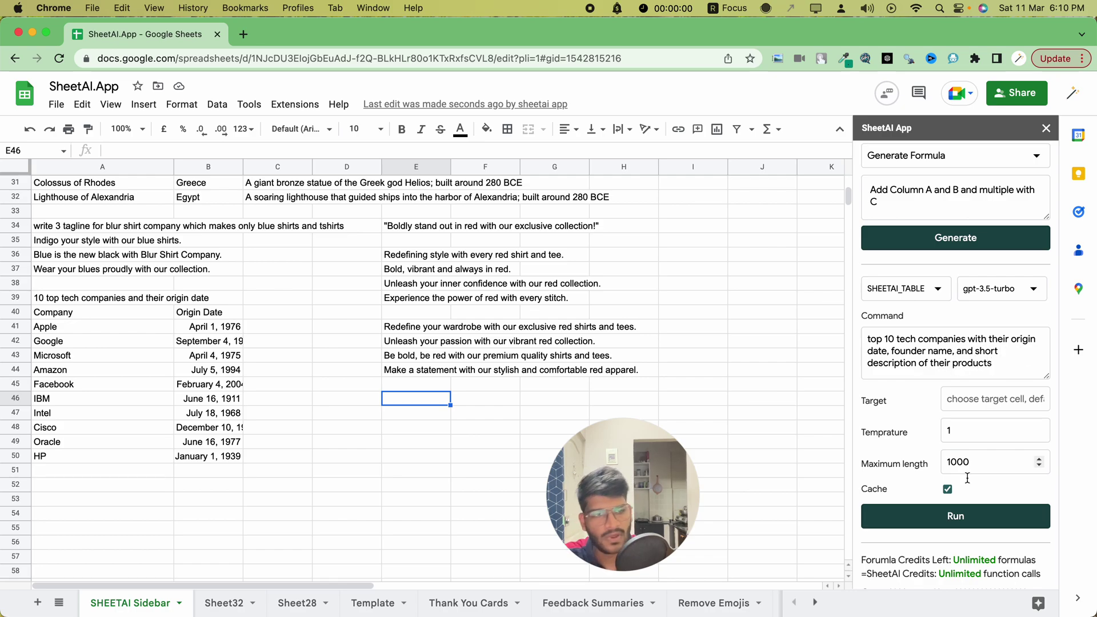
{"action": "left_click", "coordinate": [958, 514]}
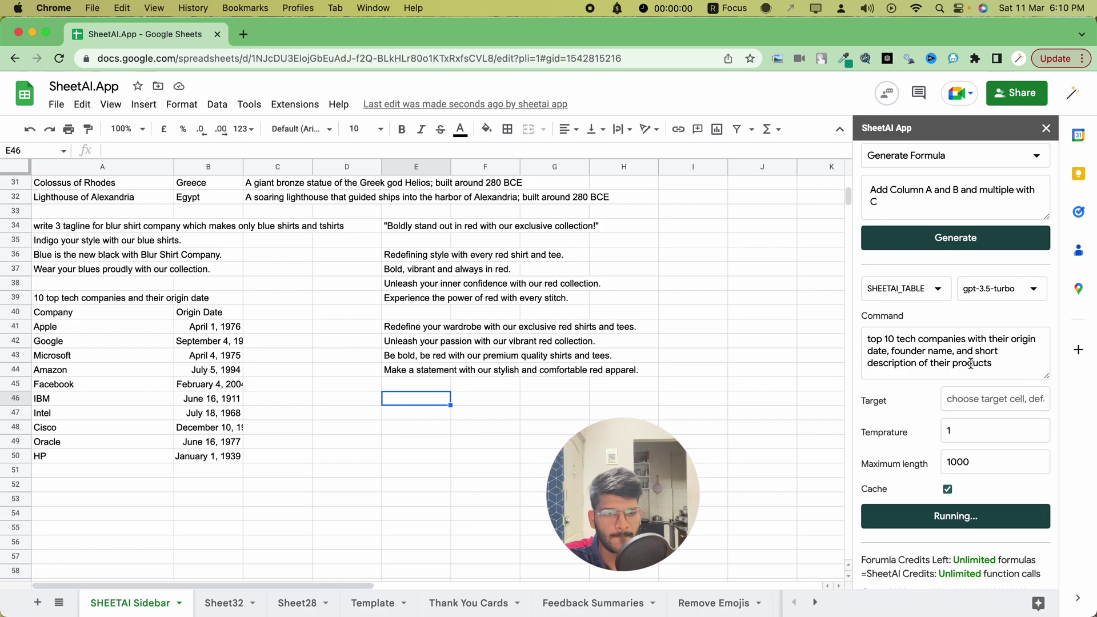
Step: Rerun the top 10 tech companies table request so results fill from E46
{"action": "scroll", "coordinate": [970, 363], "scroll_direction": "down", "scroll_amount": 3}
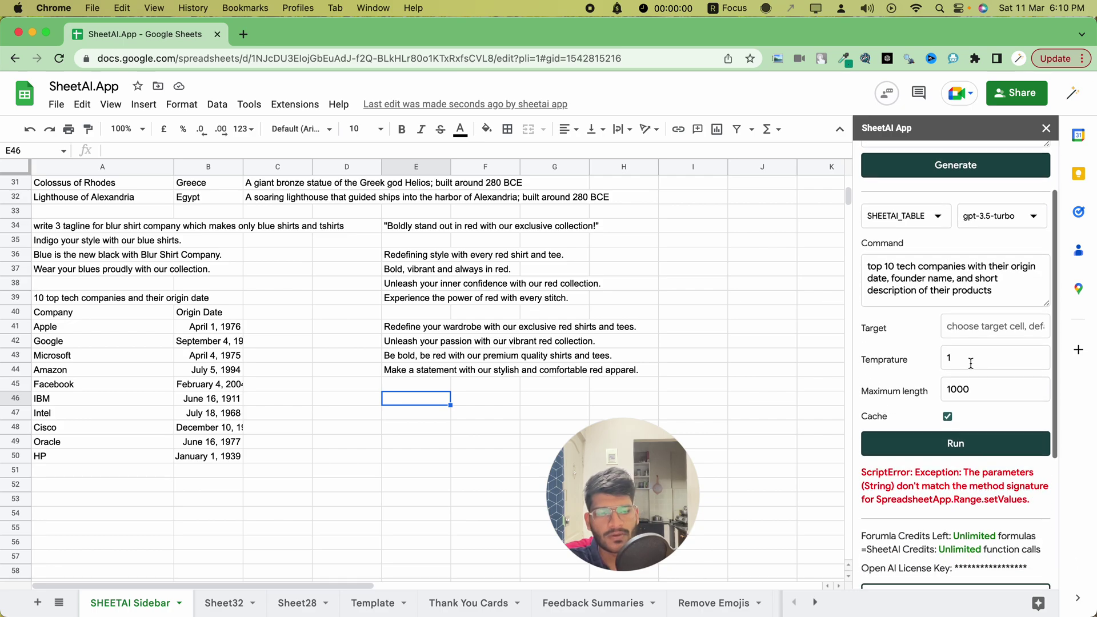
{"action": "scroll", "coordinate": [970, 363], "scroll_direction": "up", "scroll_amount": 3}
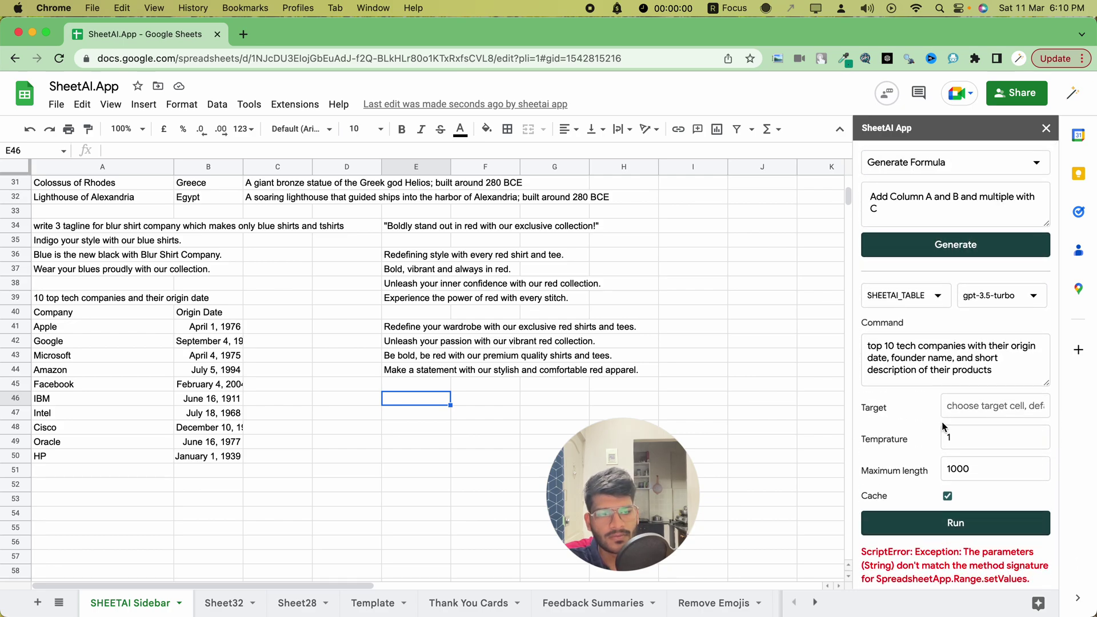
{"action": "left_click", "coordinate": [944, 531]}
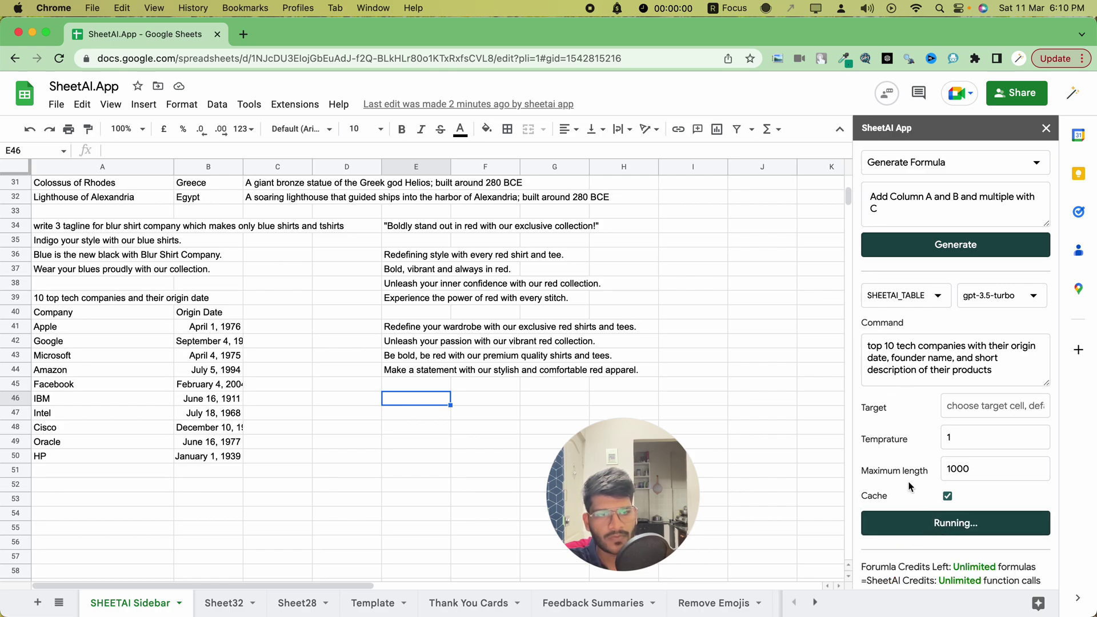
Step: Resize column F and widen column G so founder names show in full
{"action": "scroll", "coordinate": [408, 339], "scroll_direction": "down", "scroll_amount": 3}
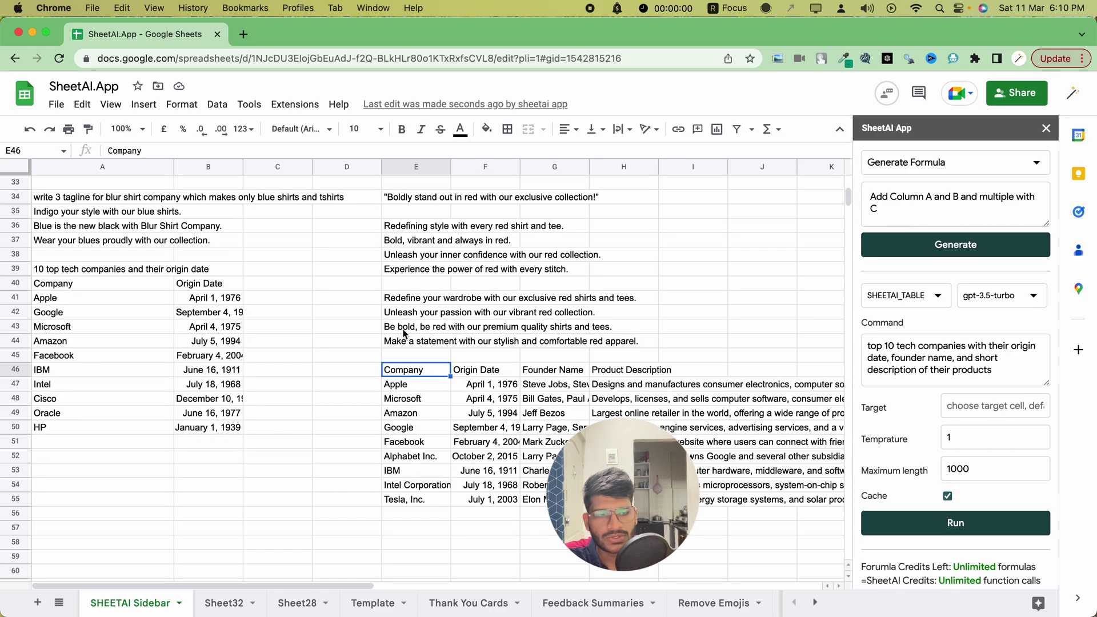
{"action": "scroll", "coordinate": [469, 388], "scroll_direction": "down", "scroll_amount": 1}
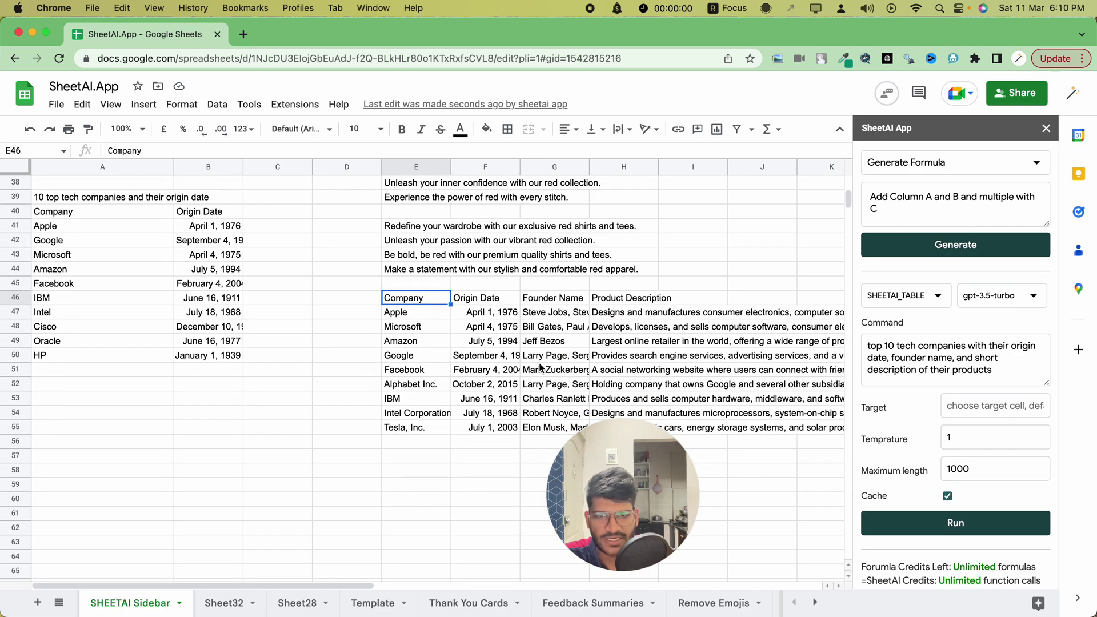
{"action": "left_click", "coordinate": [505, 301]}
{"action": "left_click_drag", "start_coordinate": [519, 166], "coordinate": [493, 171]}
{"action": "left_click", "coordinate": [530, 312]}
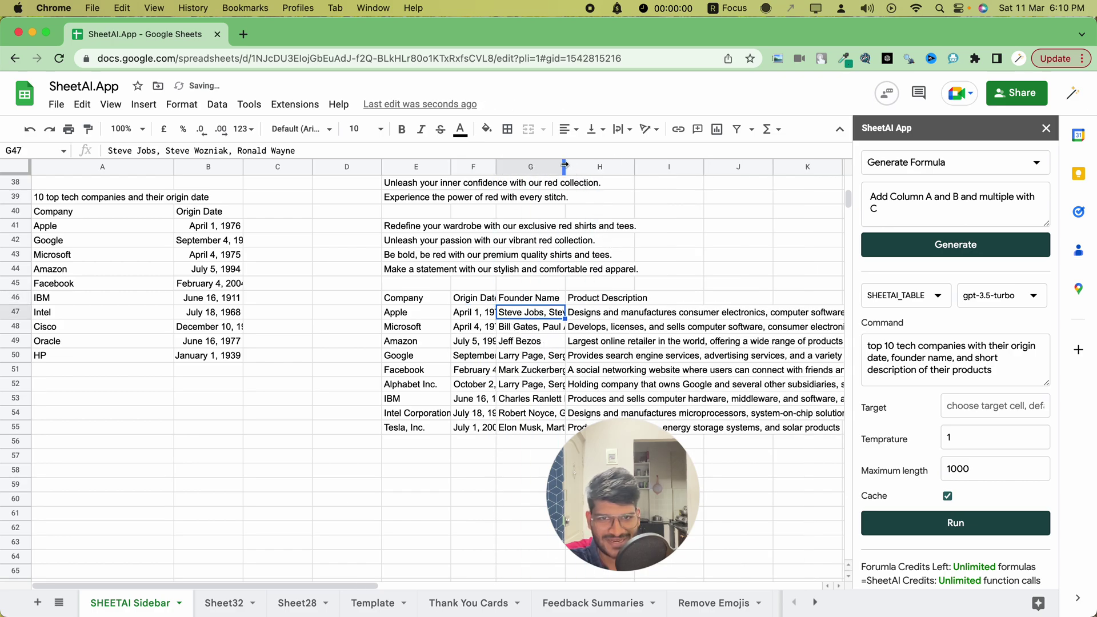
{"action": "left_click_drag", "start_coordinate": [564, 165], "coordinate": [638, 165]}
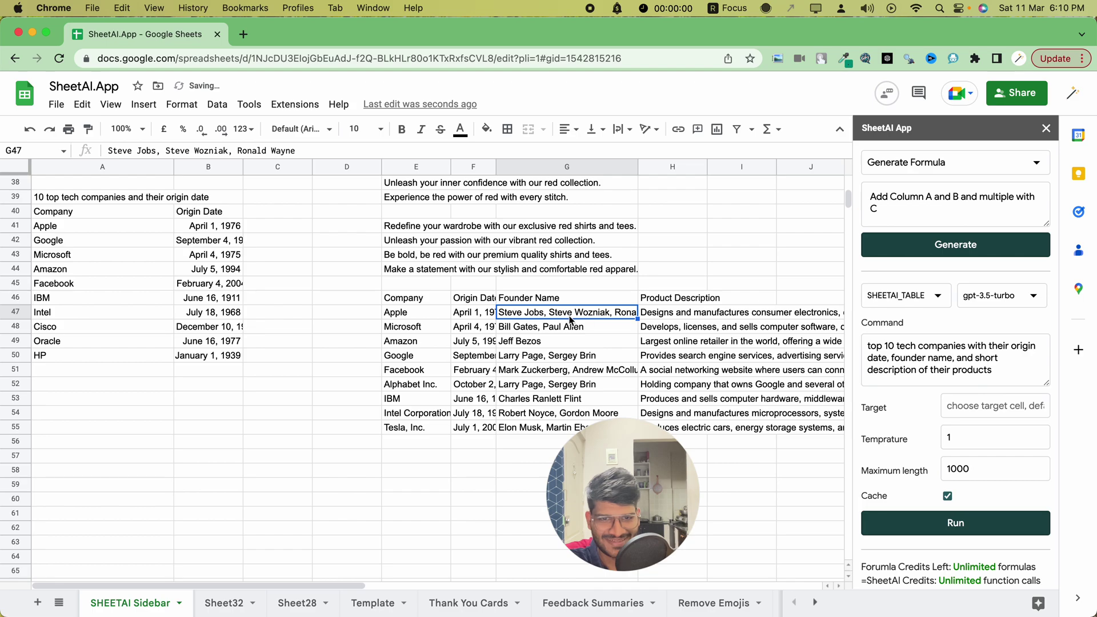
{"action": "scroll", "coordinate": [570, 319], "scroll_direction": "right", "scroll_amount": 5}
Step: Check product descriptions, company names and origin dates in the generated E46:H55 table
{"action": "left_click", "coordinate": [457, 317]}
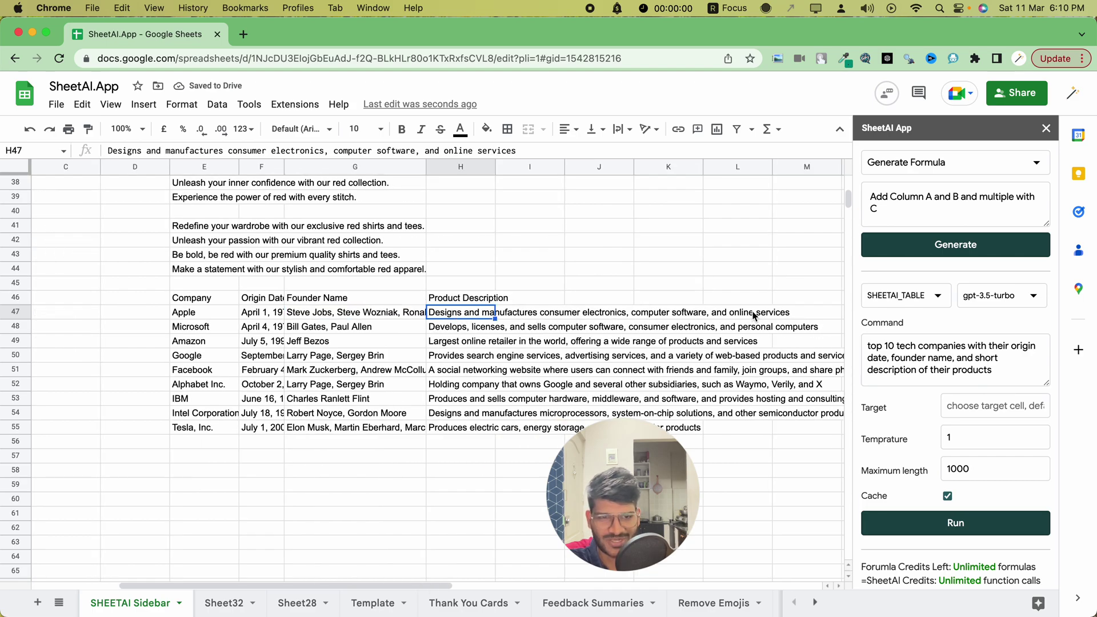
{"action": "left_click", "coordinate": [458, 430]}
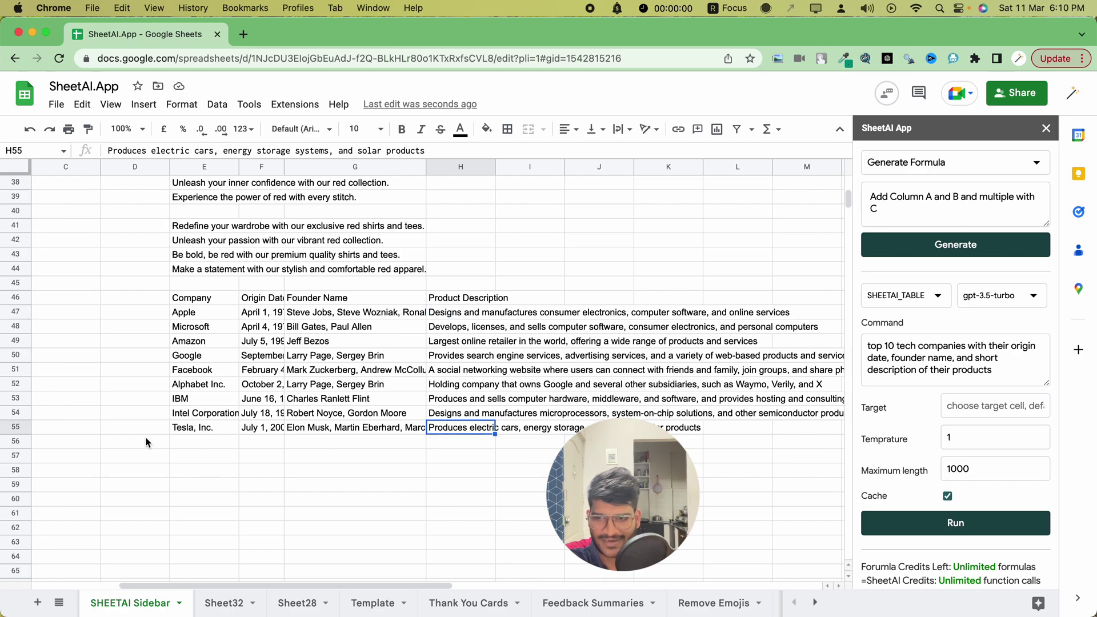
{"action": "left_click", "coordinate": [205, 429]}
{"action": "left_click", "coordinate": [206, 354]}
{"action": "left_click", "coordinate": [211, 329]}
{"action": "left_click", "coordinate": [271, 346]}
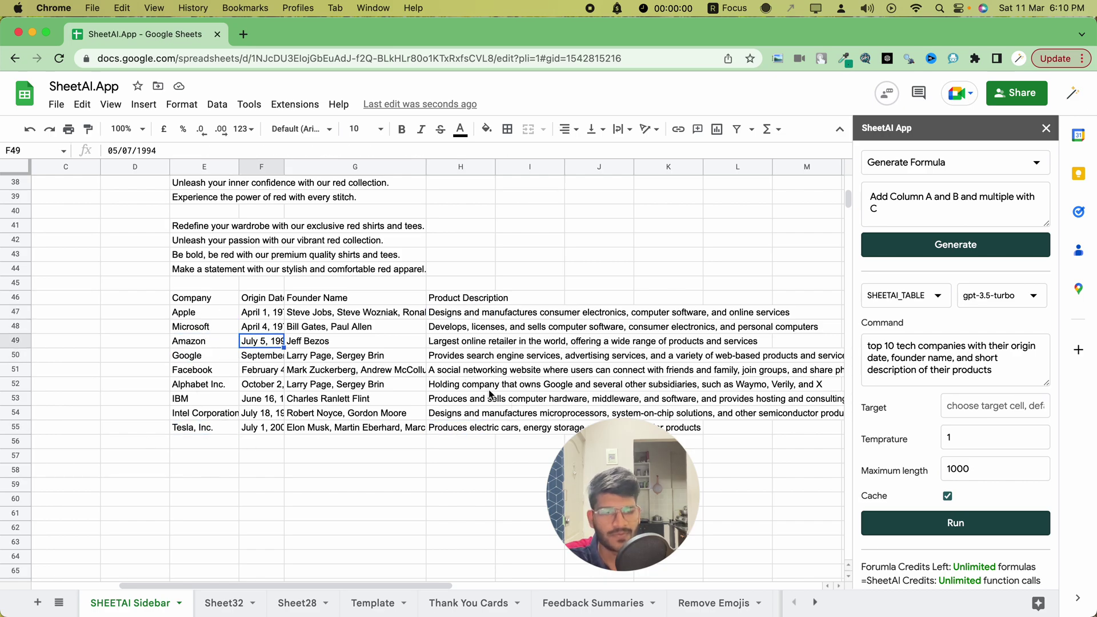
{"action": "scroll", "coordinate": [443, 398], "scroll_direction": "left", "scroll_amount": 3}
{"action": "scroll", "coordinate": [447, 397], "scroll_direction": "up", "scroll_amount": 5}
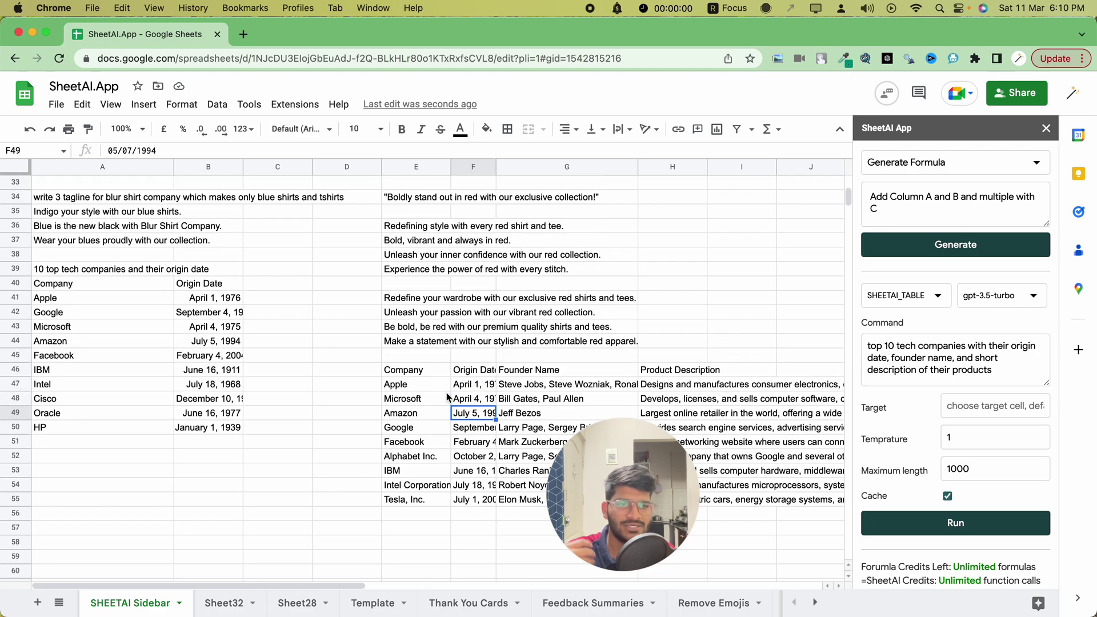